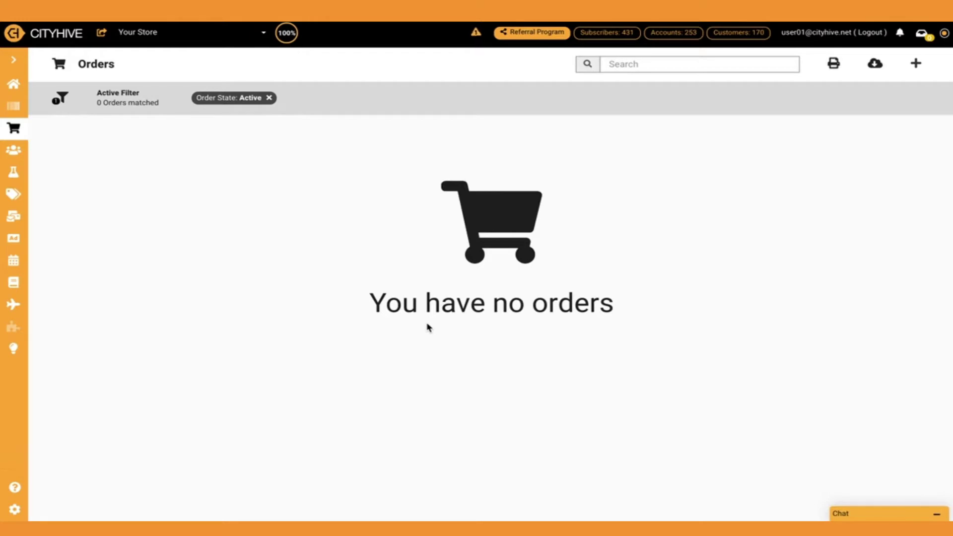
Step: Open the Top Menu editor for the store's website in Studio
left_click(14, 172)
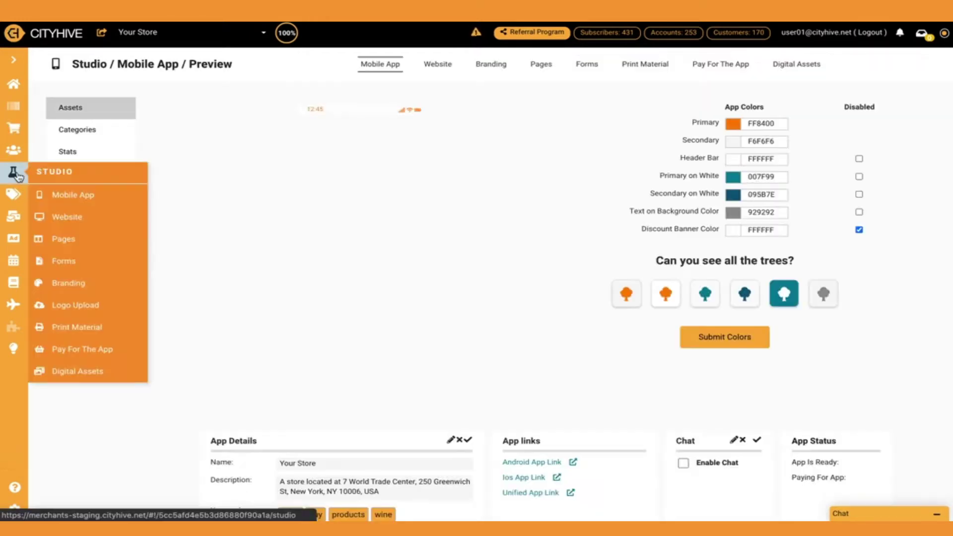
left_click(443, 65)
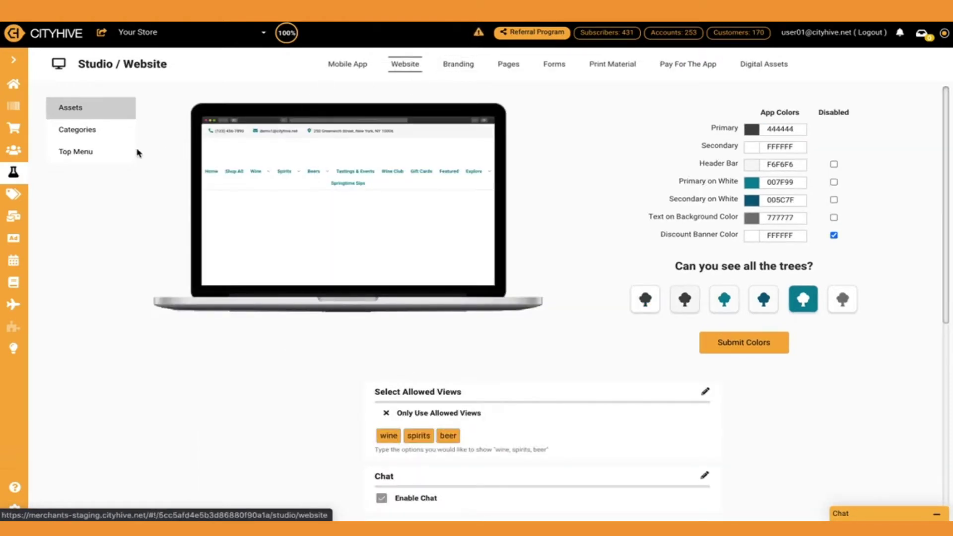
left_click(101, 153)
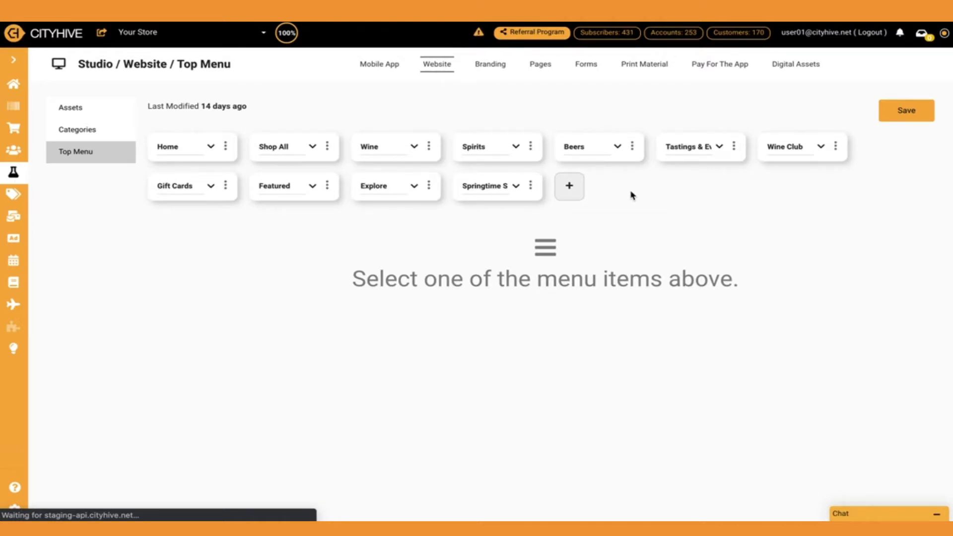
Step: Add a new item at the end of the website's top menu and name it Beer
left_click(570, 187)
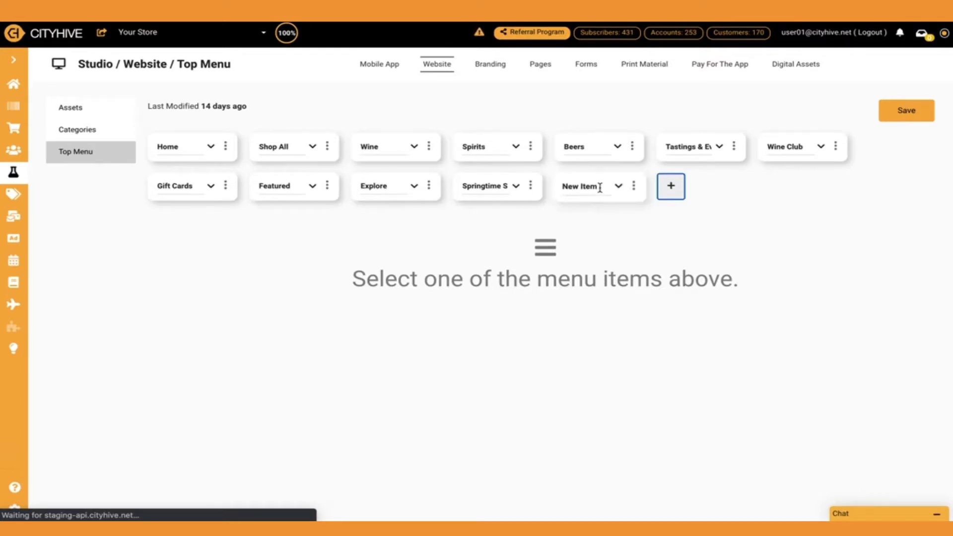
left_click(599, 187)
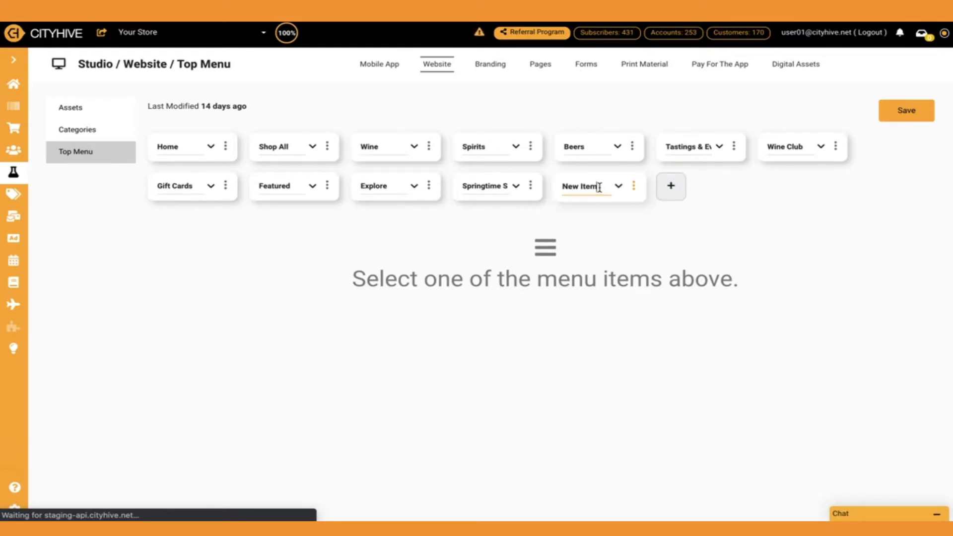
key("ctrl+a")
key("BackSpace")
type("Beer")
Step: Set the Beer item's URL value to /shop/?type=beer, save the top menu and reload it
left_click(633, 187)
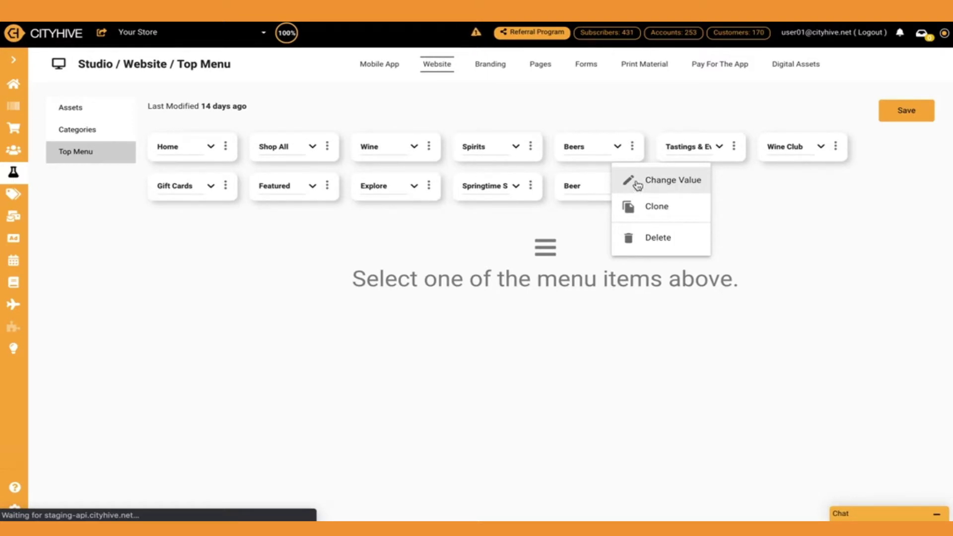
left_click(638, 188)
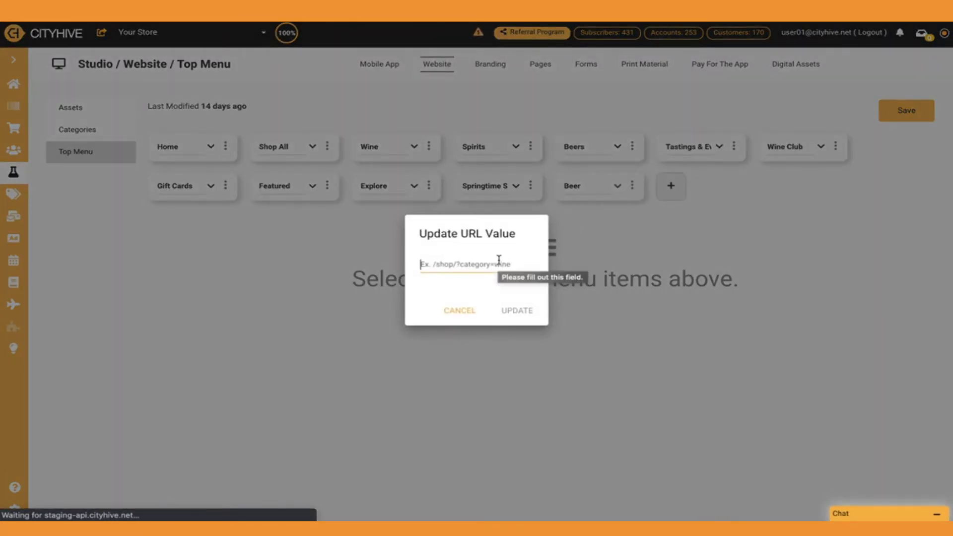
type("/s")
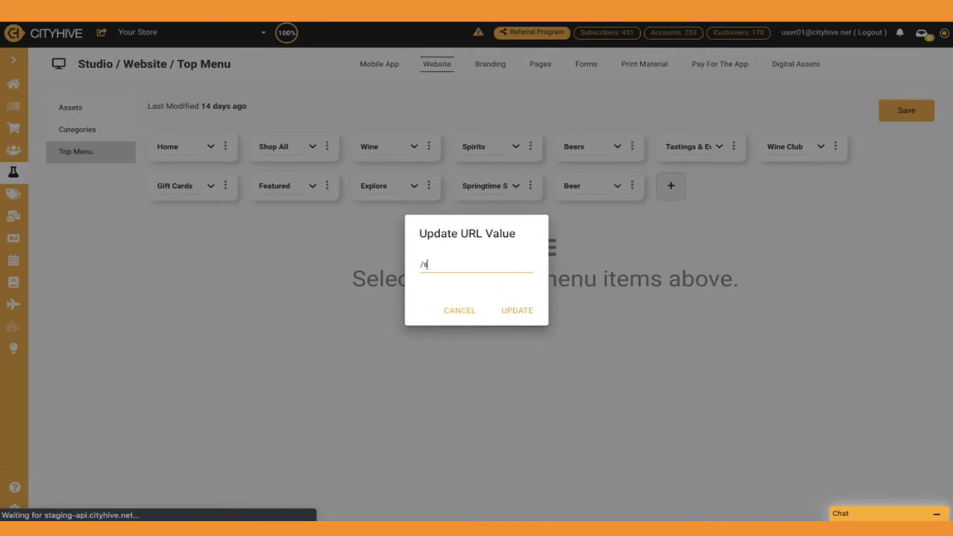
type("hop/?")
type("type=beer")
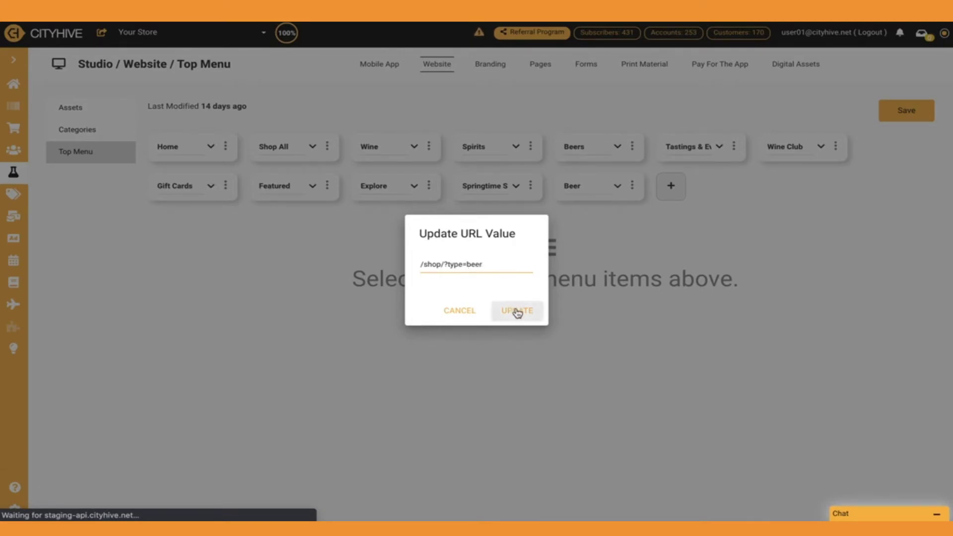
left_click(517, 311)
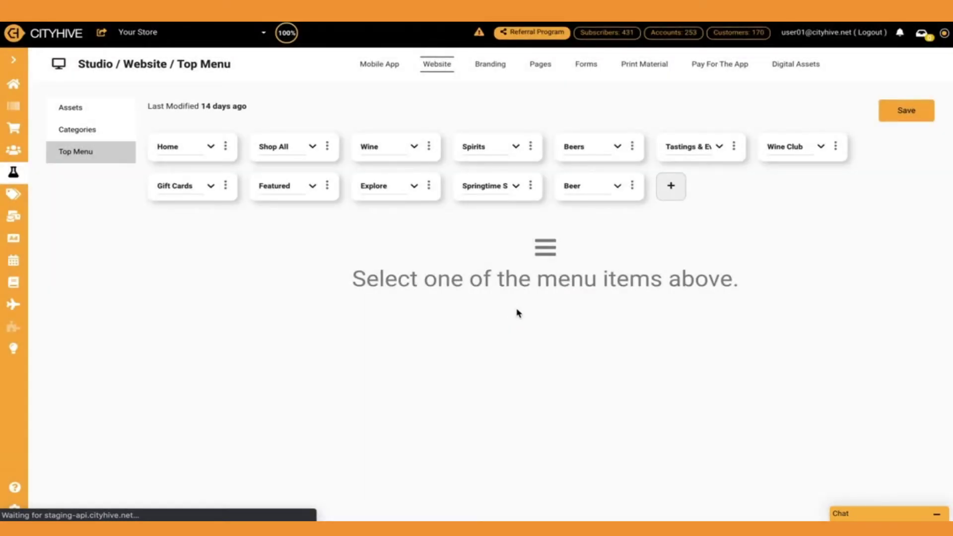
left_click(906, 112)
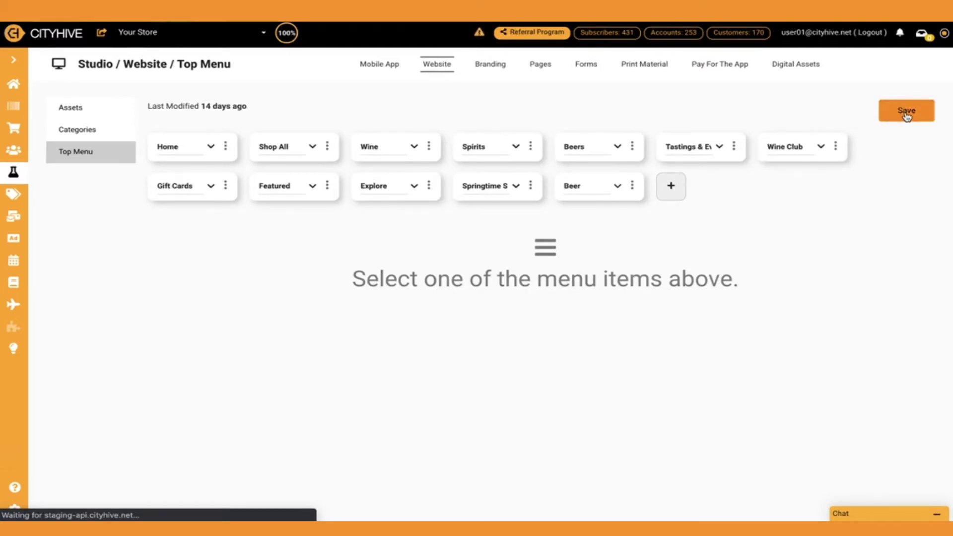
left_click(91, 130)
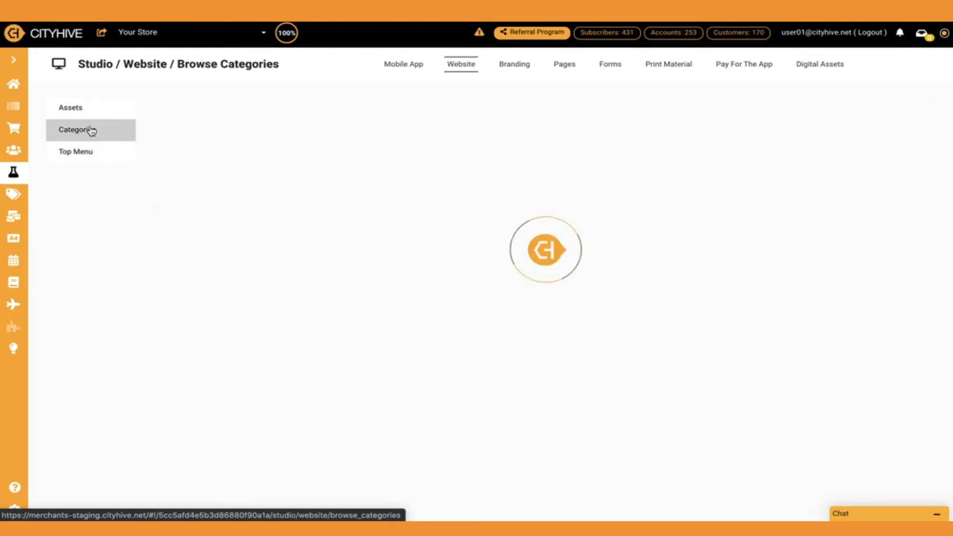
left_click(93, 155)
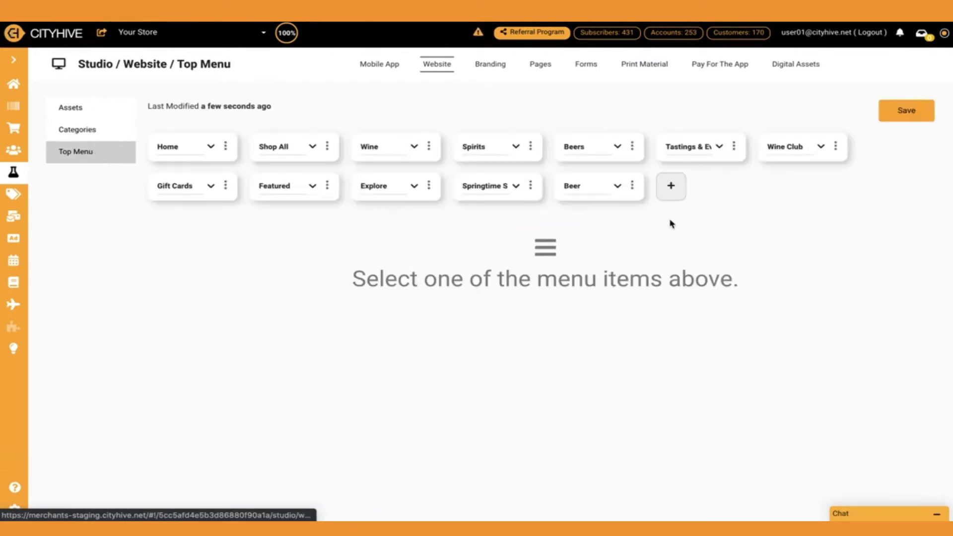
Step: Add a first submenu heading named By Country to the Beer item, using the Wine submenu as reference
left_click(620, 187)
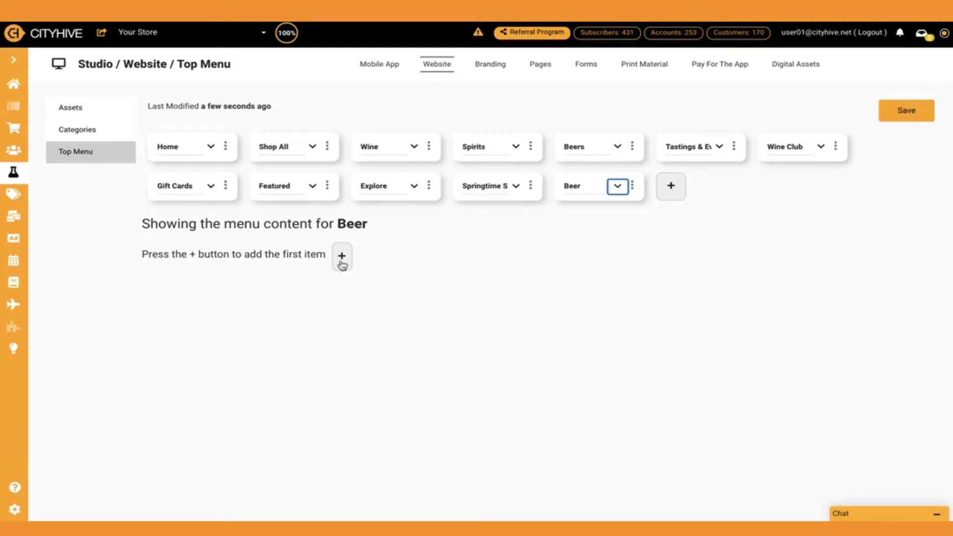
left_click(342, 258)
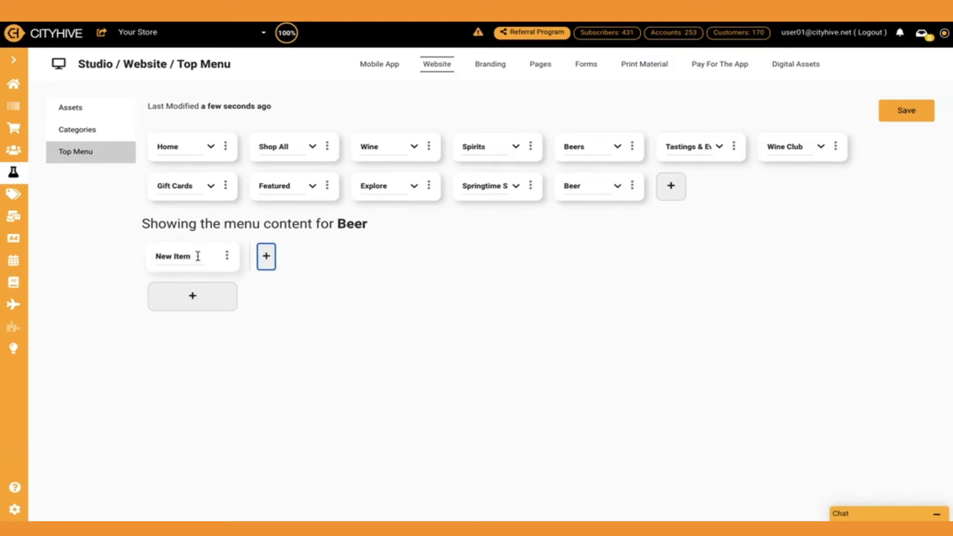
left_click(197, 256)
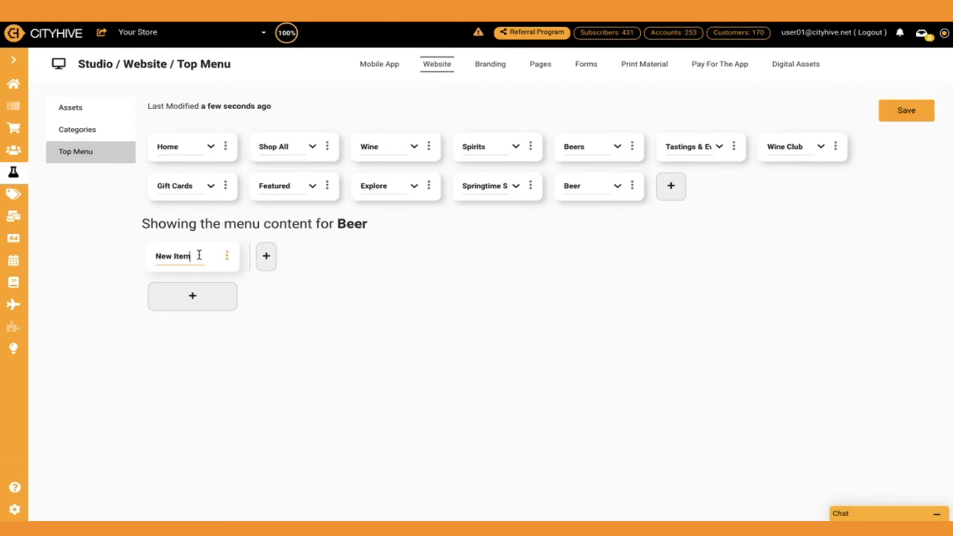
left_click(414, 147)
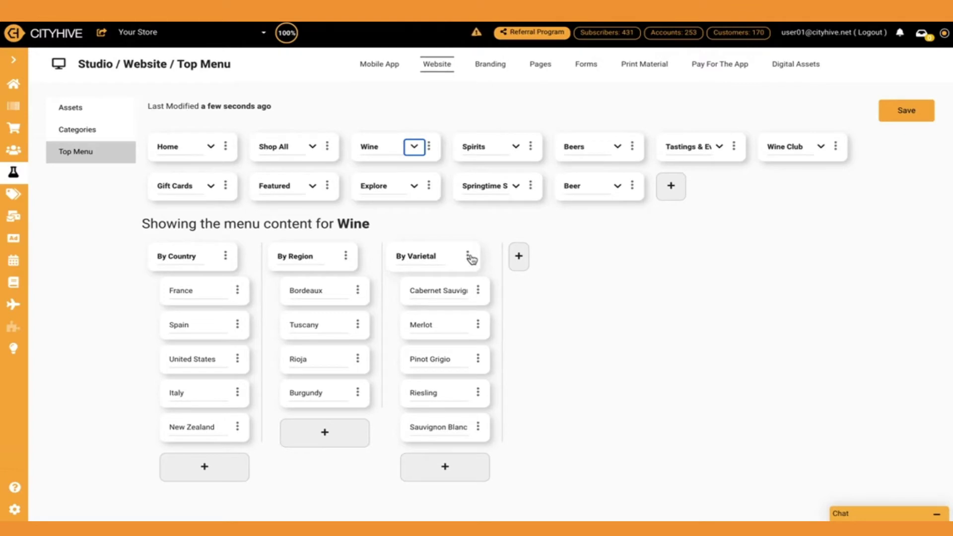
left_click(618, 188)
left_click(198, 256)
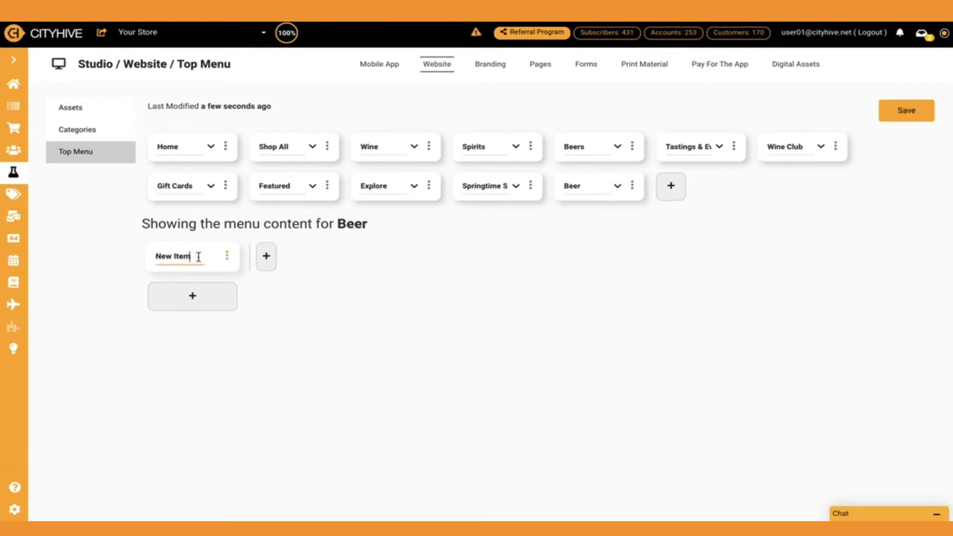
key("ctrl+a")
key("BackSpace")
type("By Country")
Step: Add an item named Germany beneath the By Country heading of the Beer submenu
left_click(206, 299)
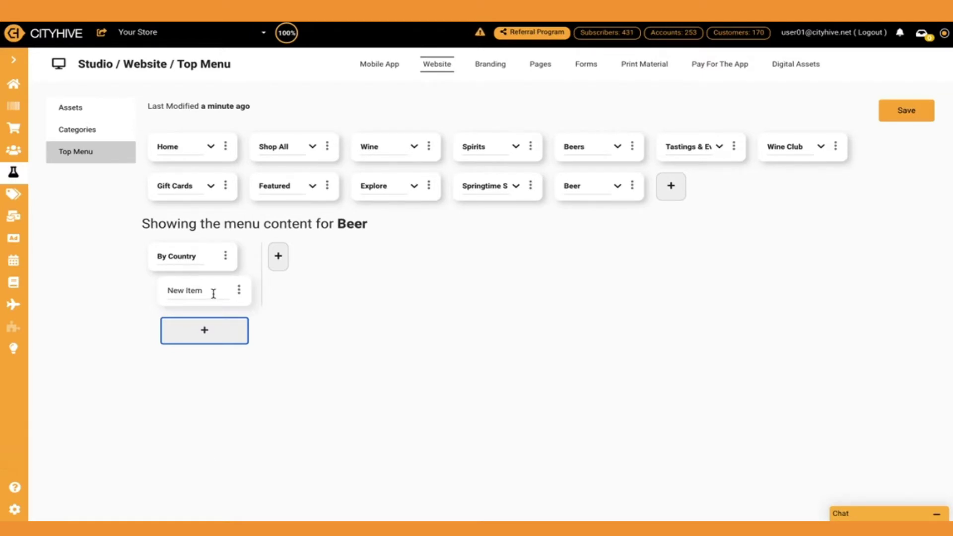
left_click(213, 294)
key("BackSpace")
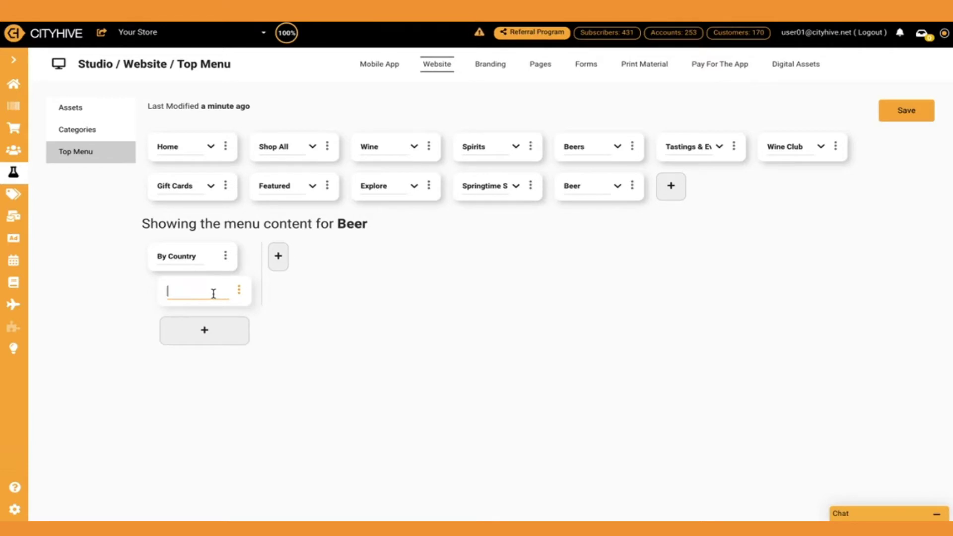
type("Germany")
Step: Set Germany's URL value to /shop/?type=beer&country=germany, save the top menu and reload it to check the Beer submenu
left_click(241, 290)
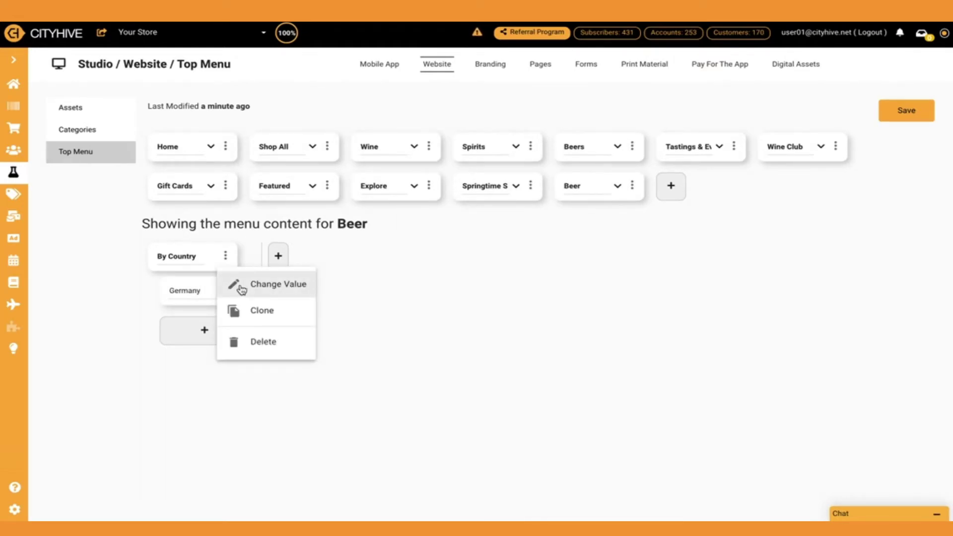
left_click(242, 287)
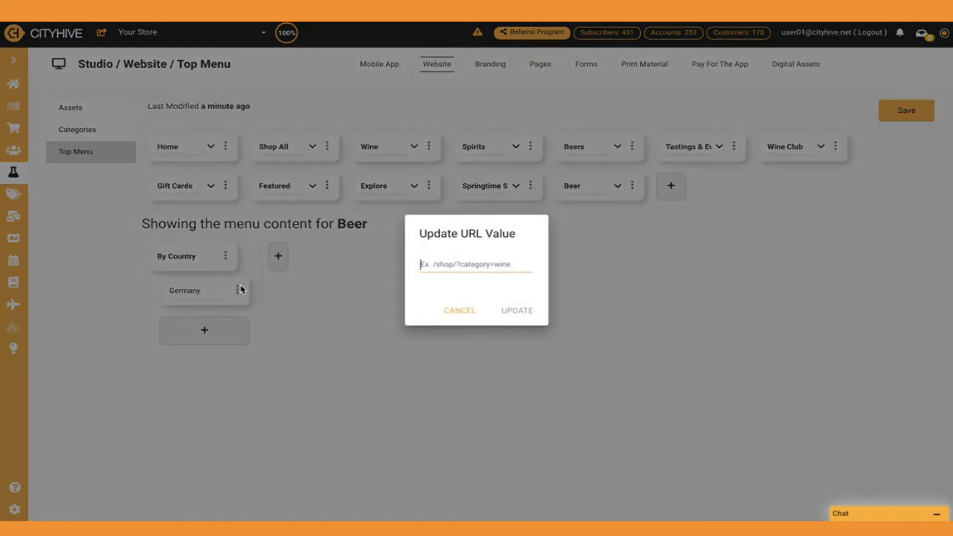
type("/s")
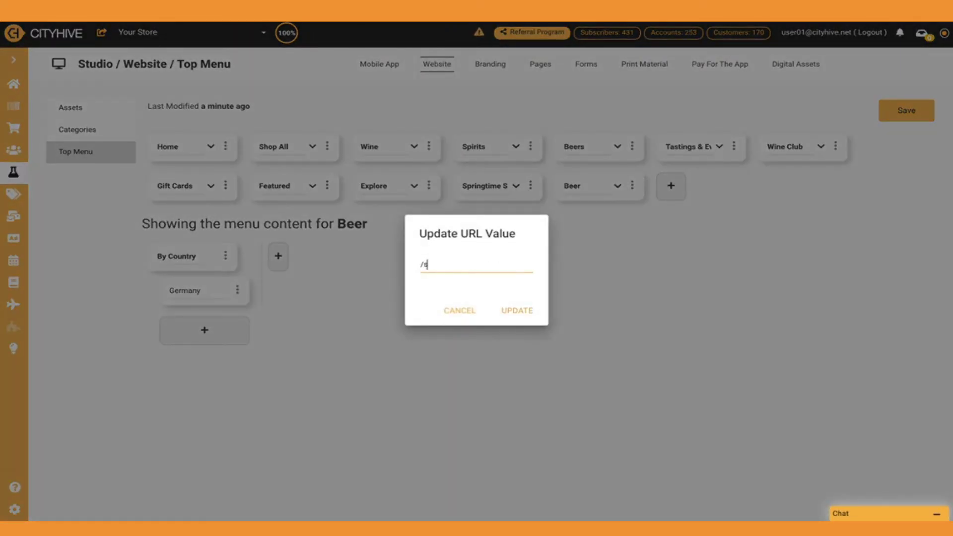
type("hop/?type=beer&country")
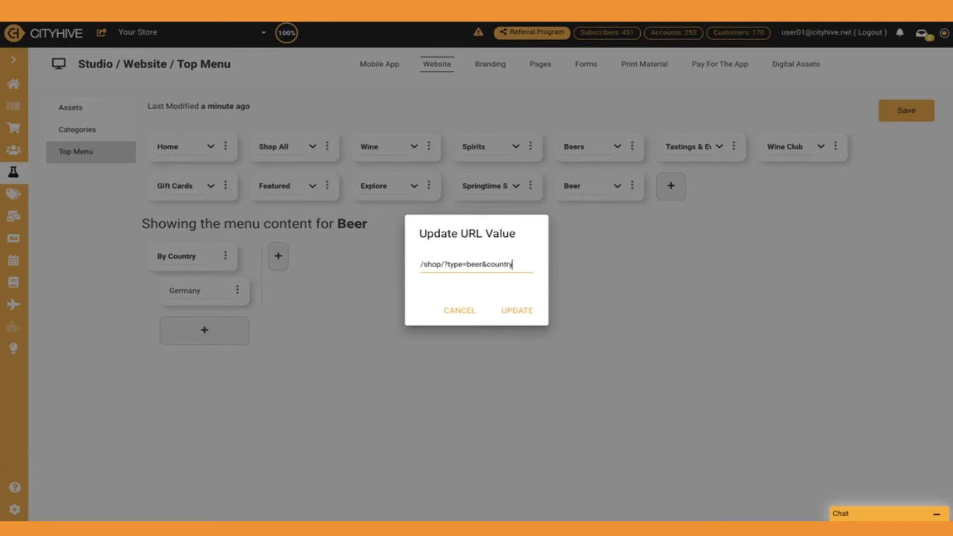
type("=germany")
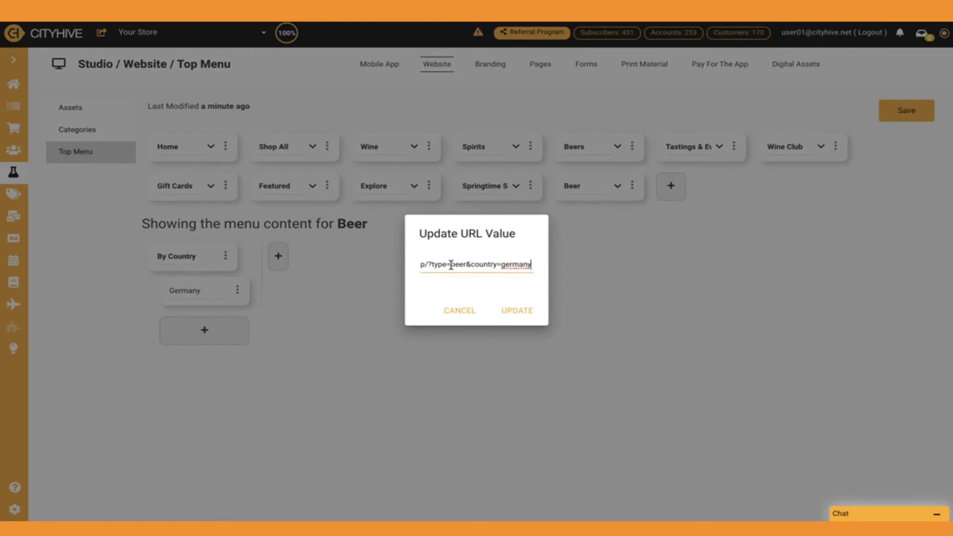
left_click(517, 311)
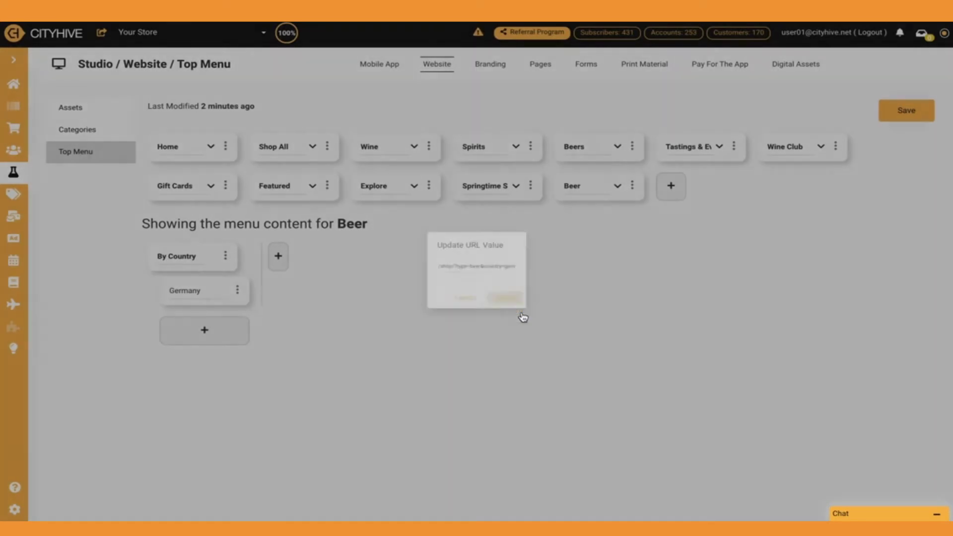
left_click(903, 113)
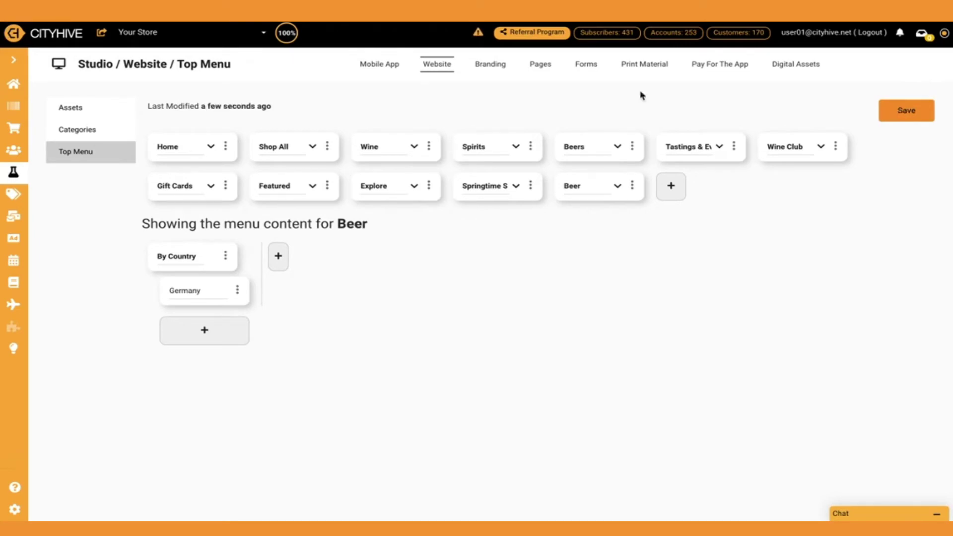
left_click(94, 131)
left_click(101, 151)
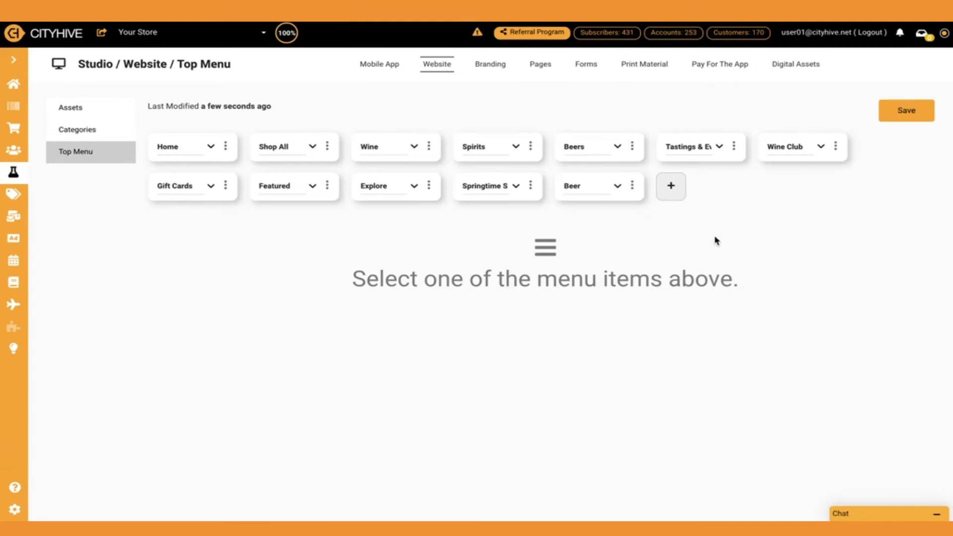
left_click(618, 186)
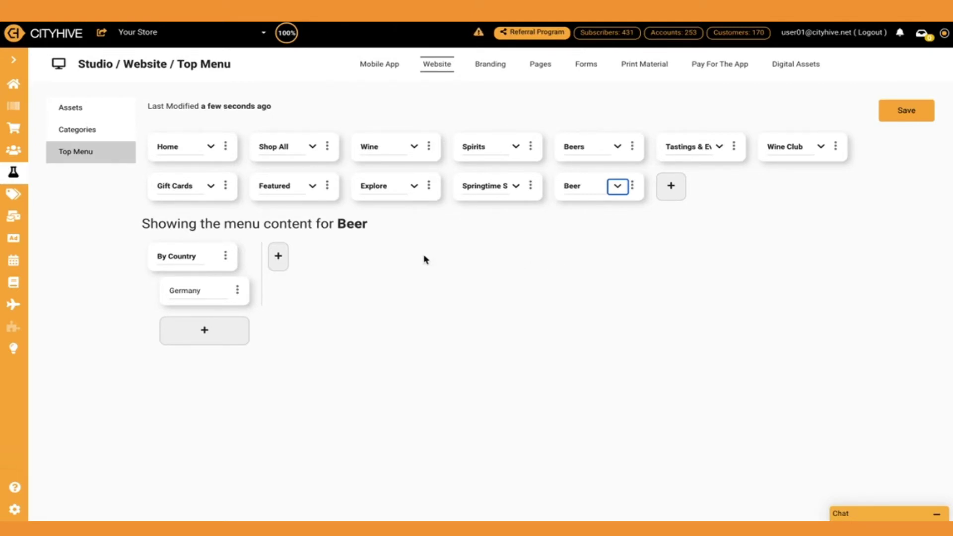
Step: Add another top-level menu item after Beer and name it Featured Products
left_click(671, 186)
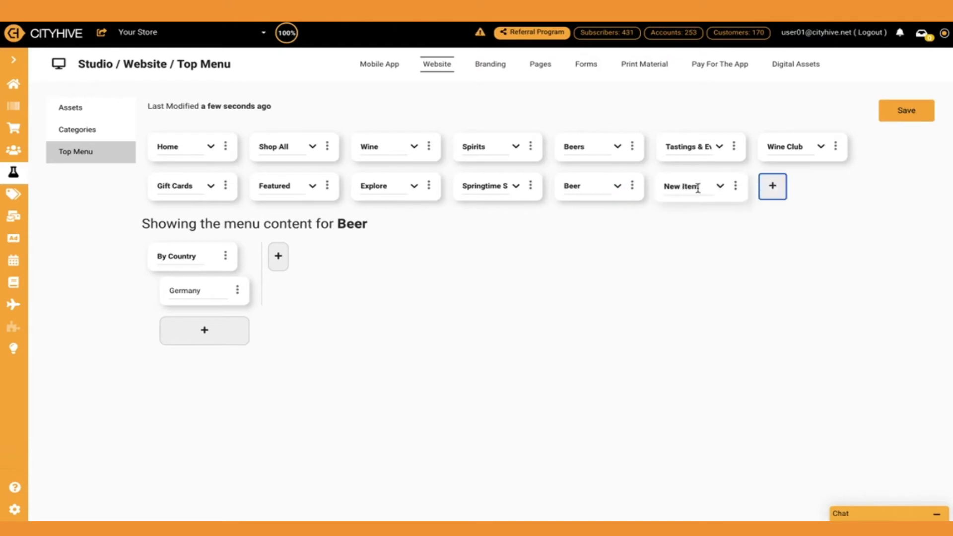
left_click(697, 189)
key("ctrl+a")
key("BackSpace")
type("Featu")
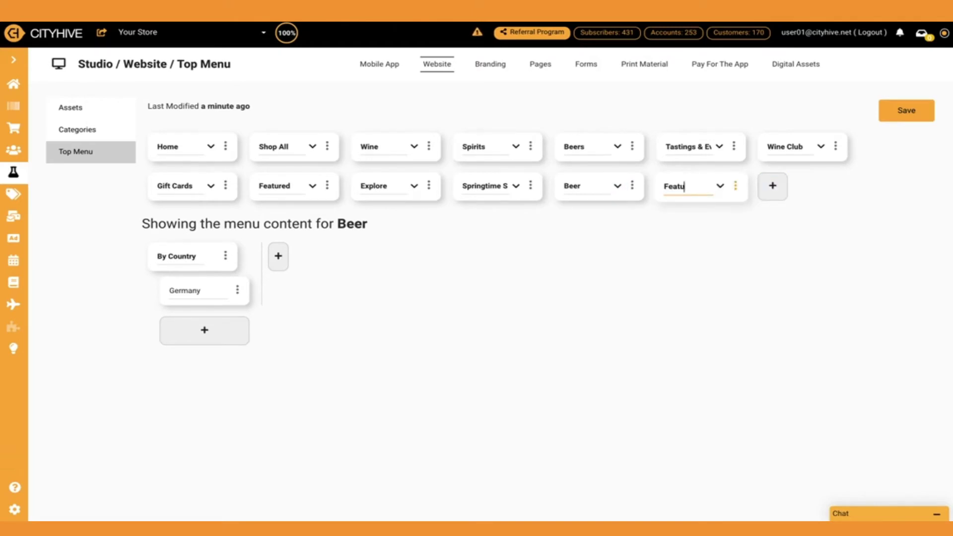
type("red Products")
Step: Set the Featured Products item's URL value to /shop/?tags=featured
left_click(735, 186)
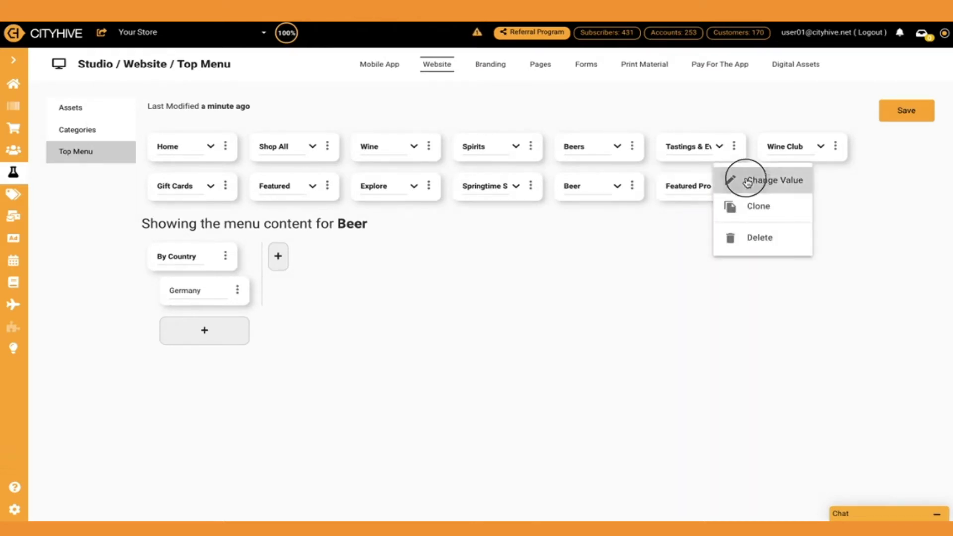
left_click(747, 183)
left_click(475, 276)
type("/s")
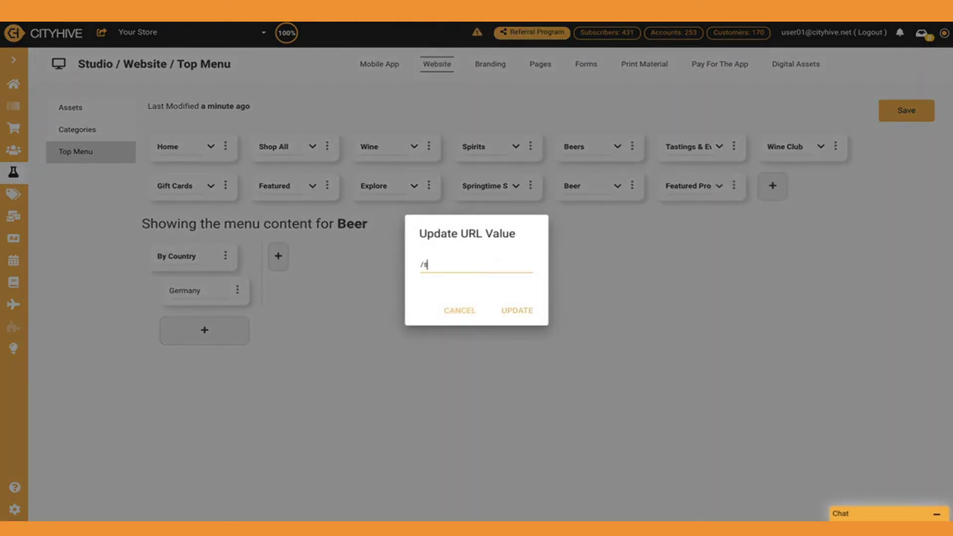
type("hop/?tags=featured")
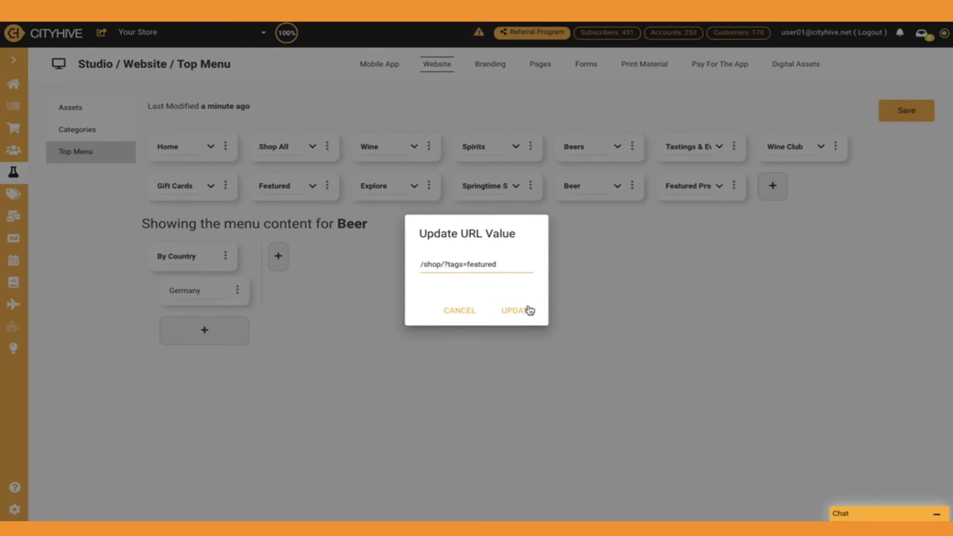
left_click(529, 311)
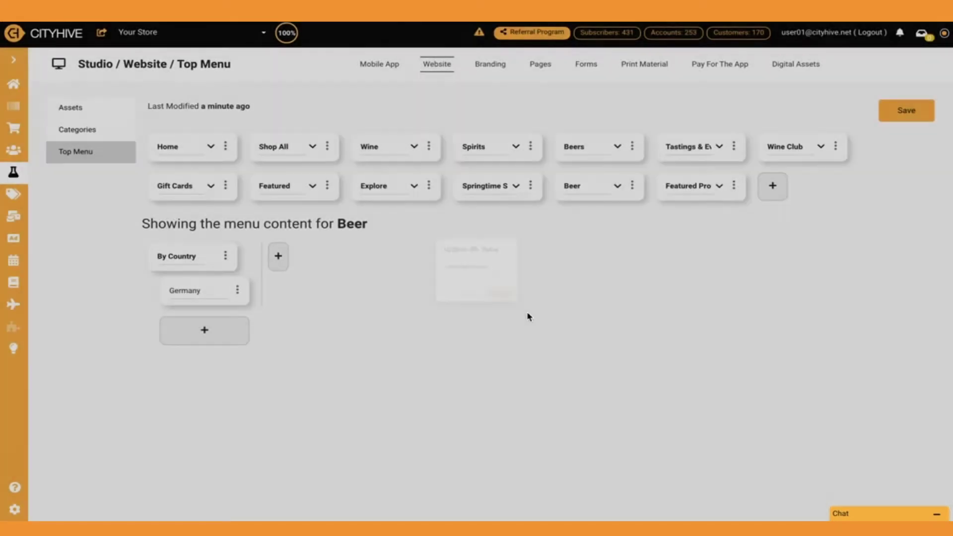
Step: Save the top menu with the new Featured Products item and reload the Top Menu page
left_click(910, 111)
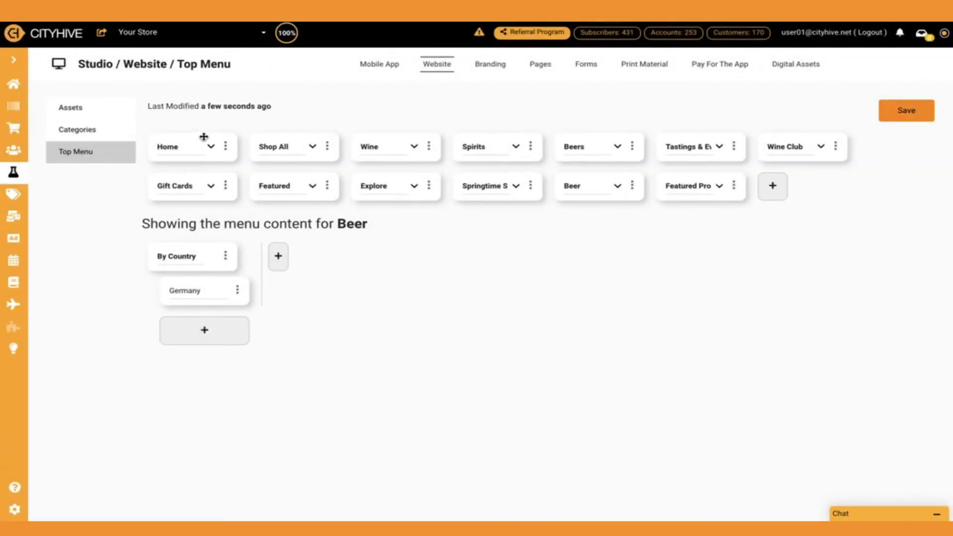
left_click(93, 131)
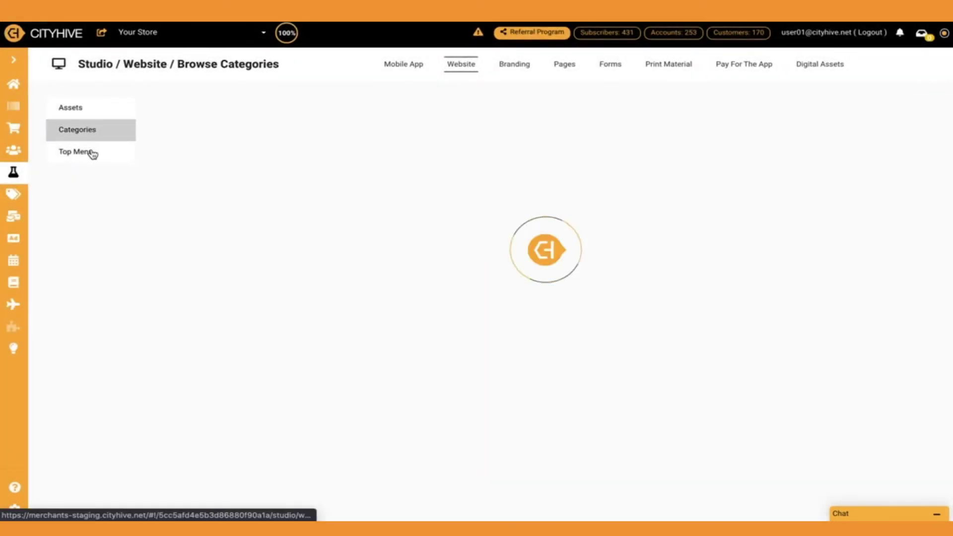
left_click(93, 153)
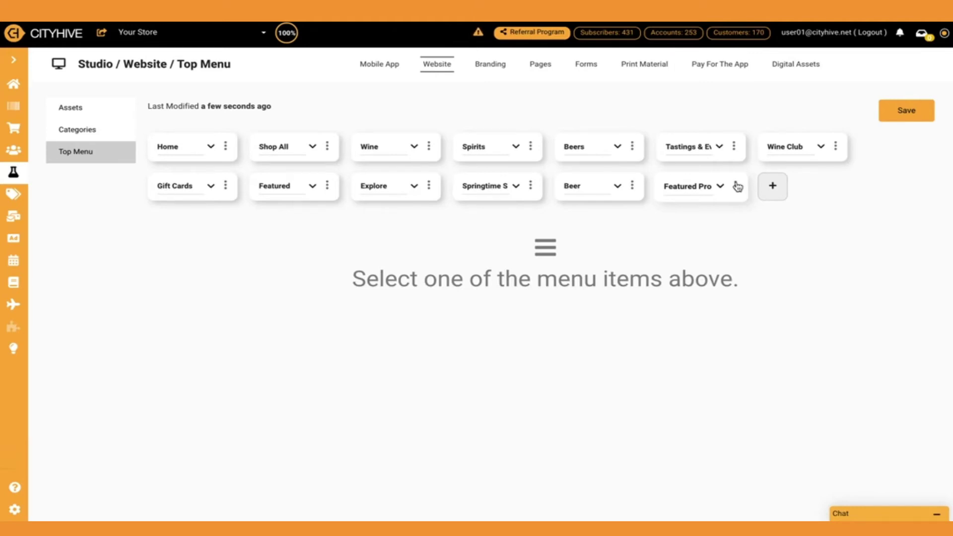
left_click_drag(738, 186, 719, 172)
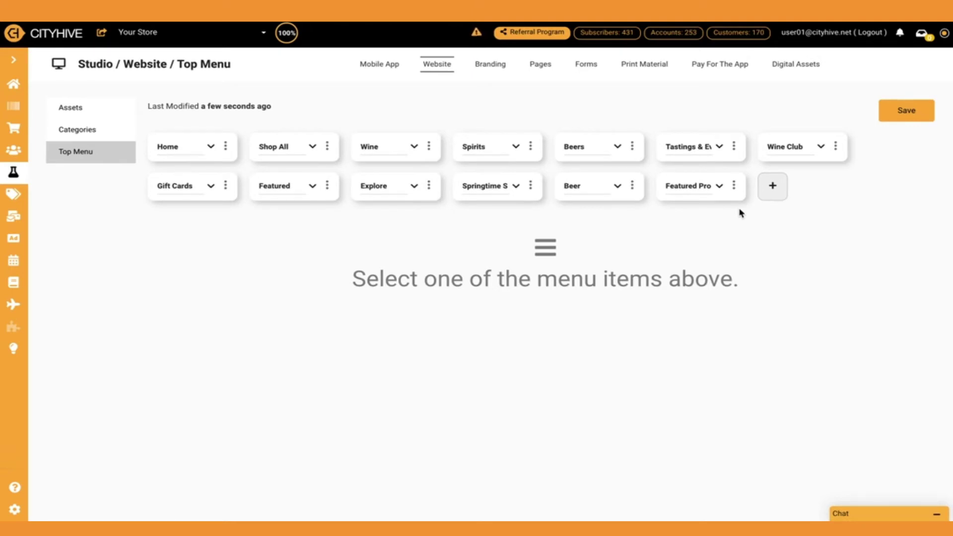
left_click(772, 189)
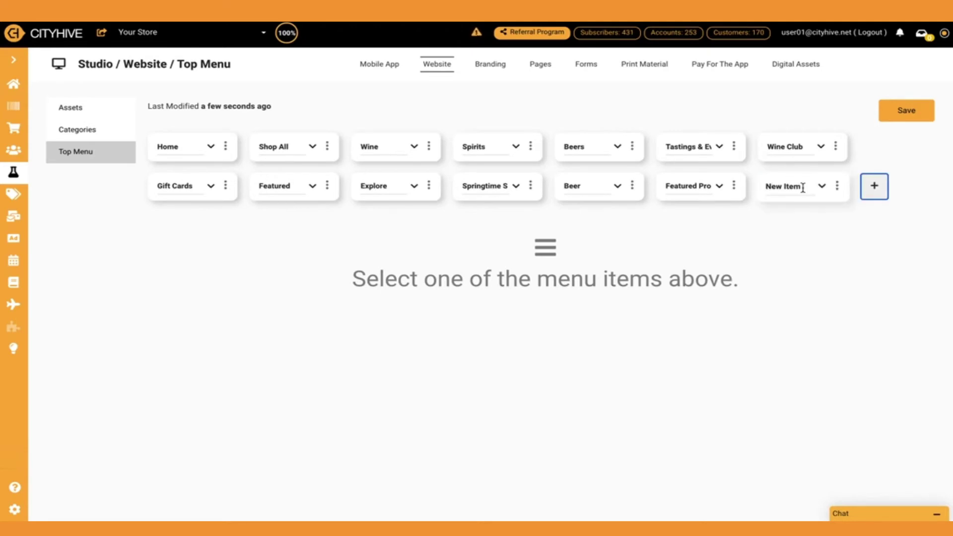
left_click(802, 187)
left_click_drag(803, 188, 765, 187)
key("BackSpace")
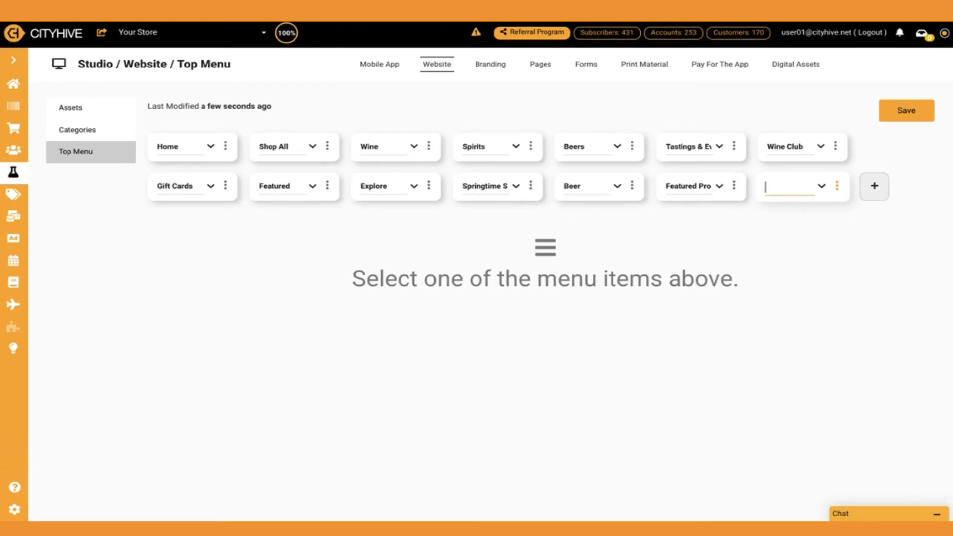
left_click(837, 187)
left_click(857, 238)
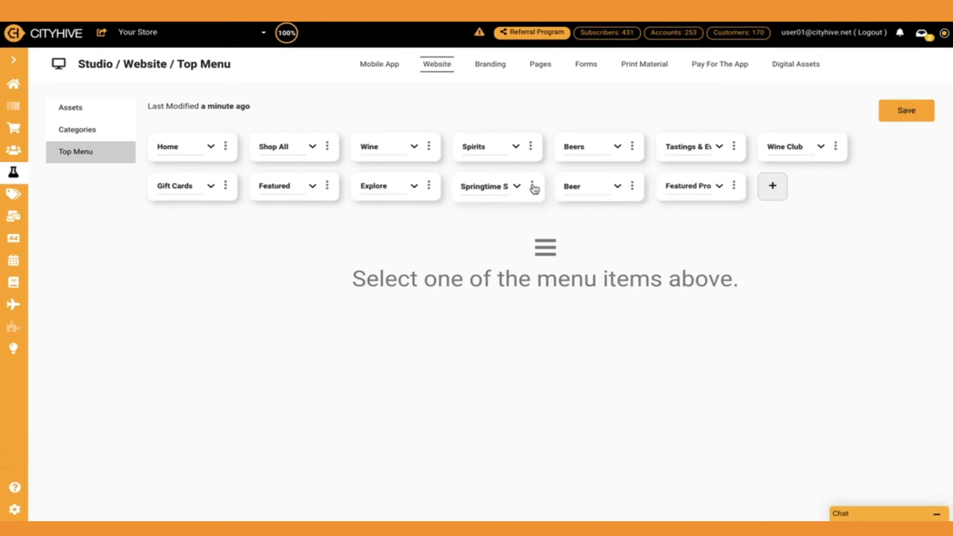
Step: Check which page the URL value of the Springtime item in the top menu points to
left_click(485, 186)
left_click(533, 186)
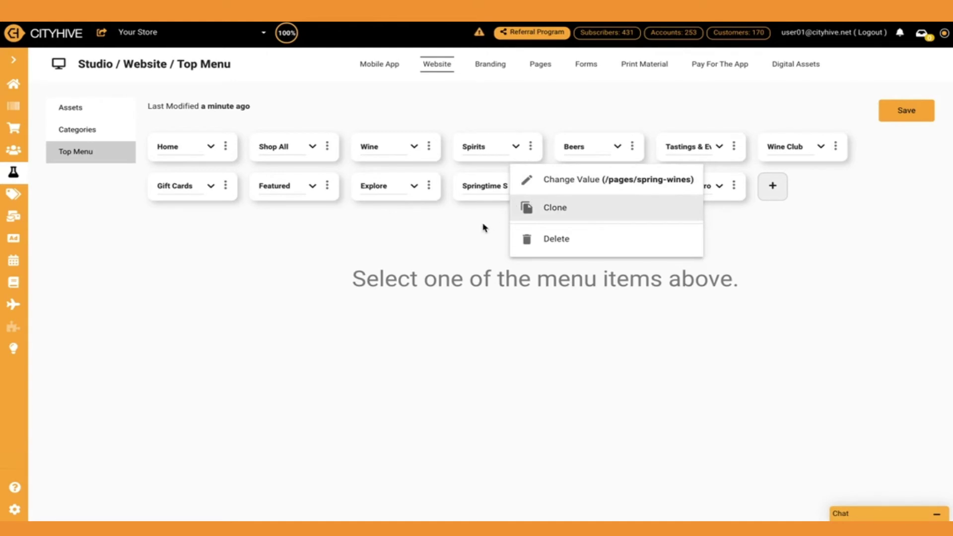
left_click(500, 229)
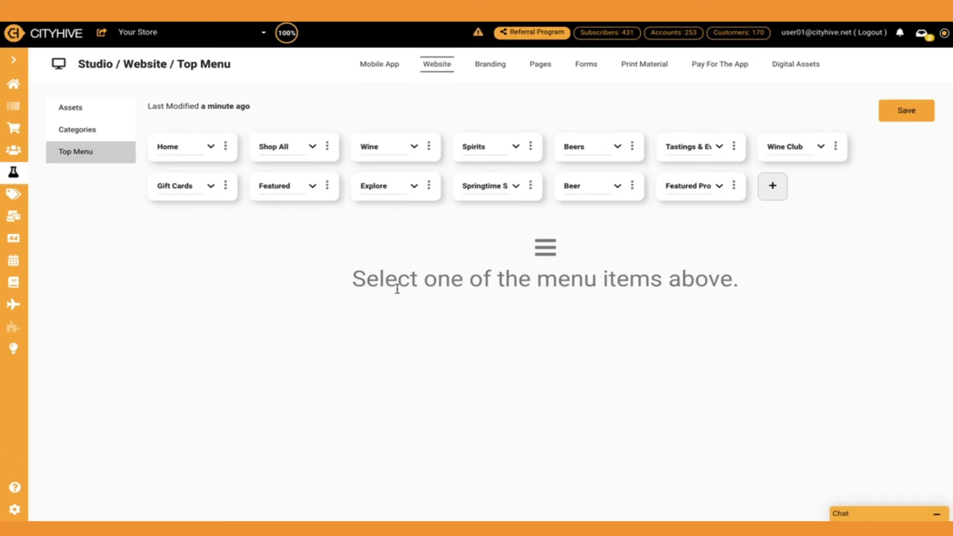
Step: Open the Red Wine Lovers product group for editing from the product filters and copy its link
left_click(14, 108)
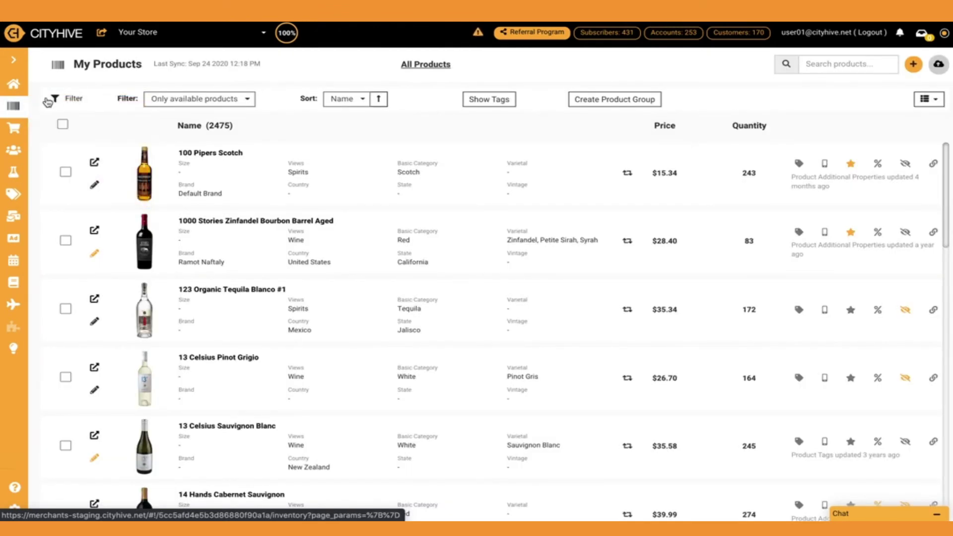
left_click(59, 99)
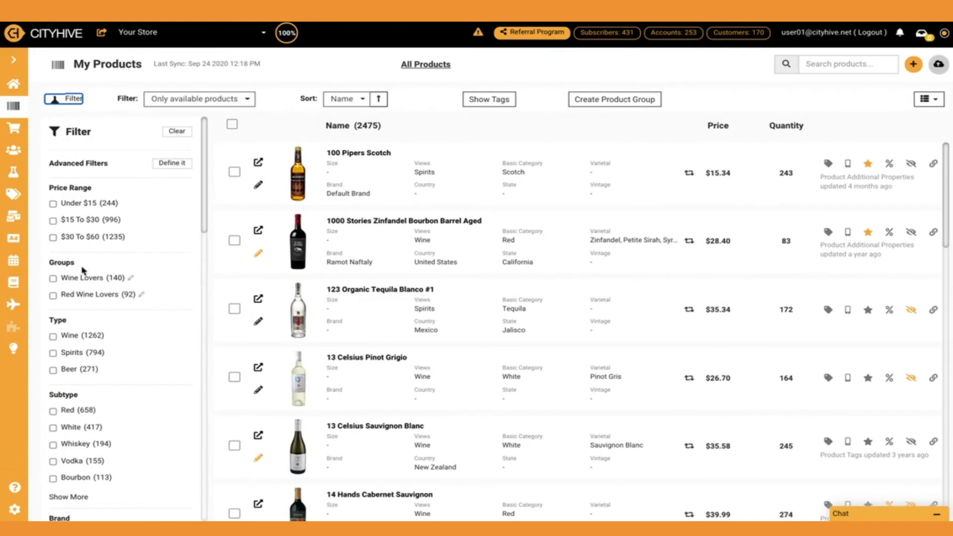
left_click(143, 296)
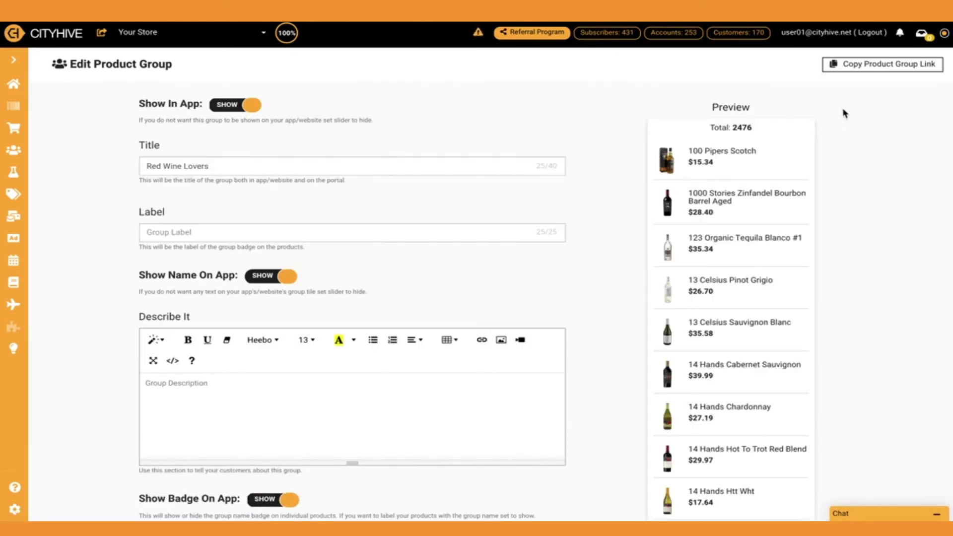
left_click(853, 70)
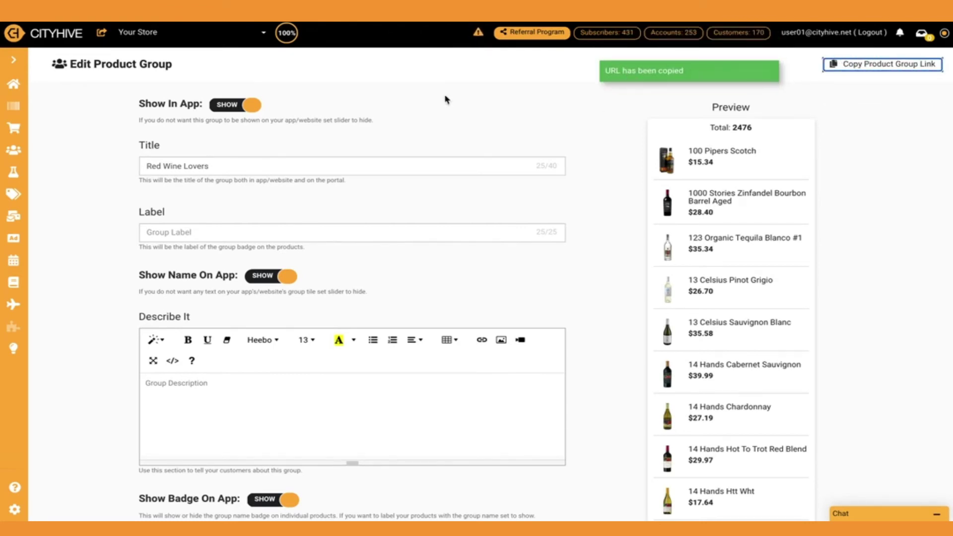
Step: Return to the website's Top Menu page and add a top-level item named Red Wine Lovers after Featured Products
left_click(20, 177)
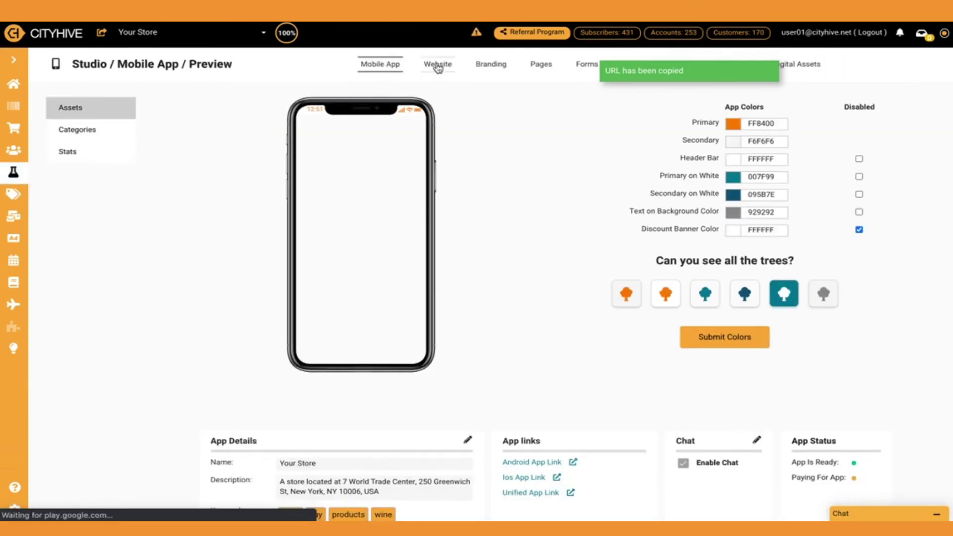
left_click(437, 67)
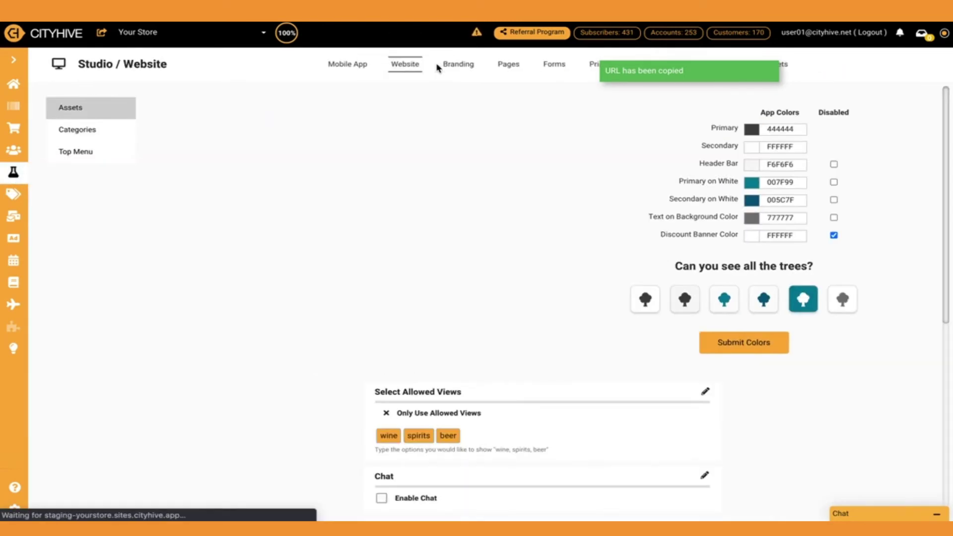
left_click(107, 156)
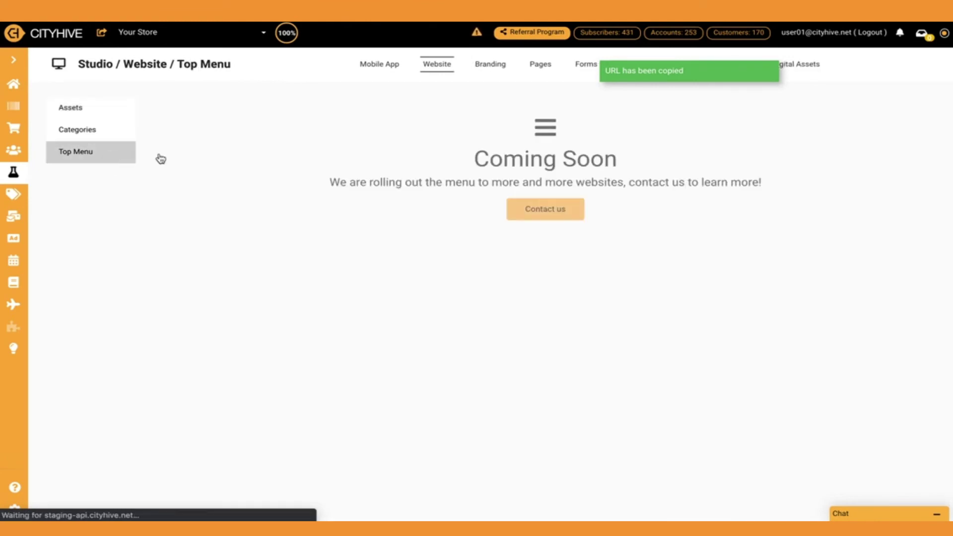
left_click(774, 188)
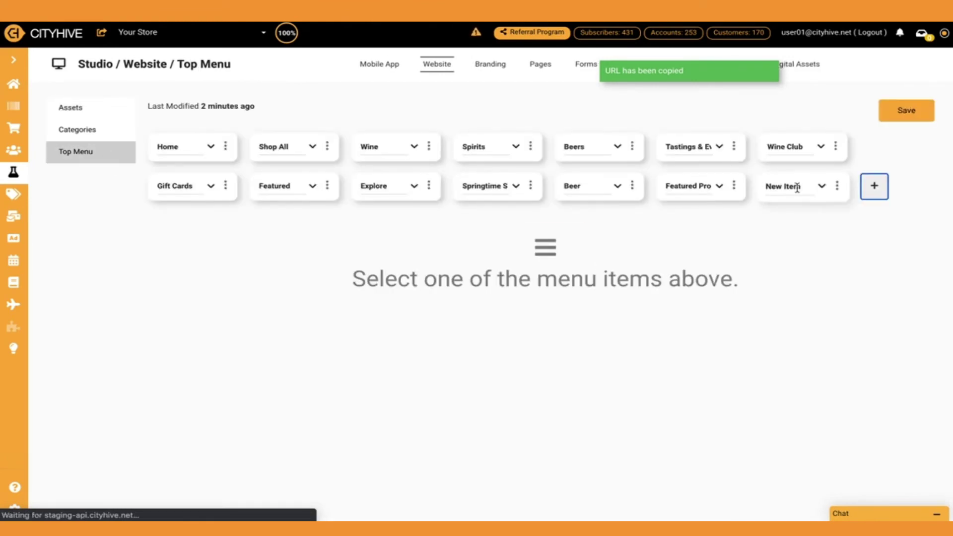
triple_click(777, 187)
key("BackSpace")
type("Red Wine Lovers")
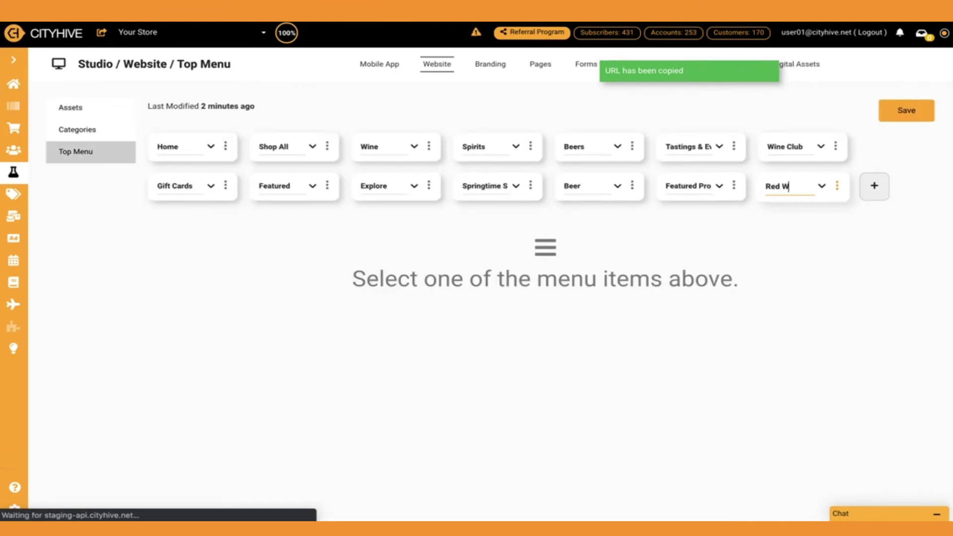
Step: Set the Red Wine Lovers item's URL value to the copied product group link
left_click(837, 186)
left_click(839, 181)
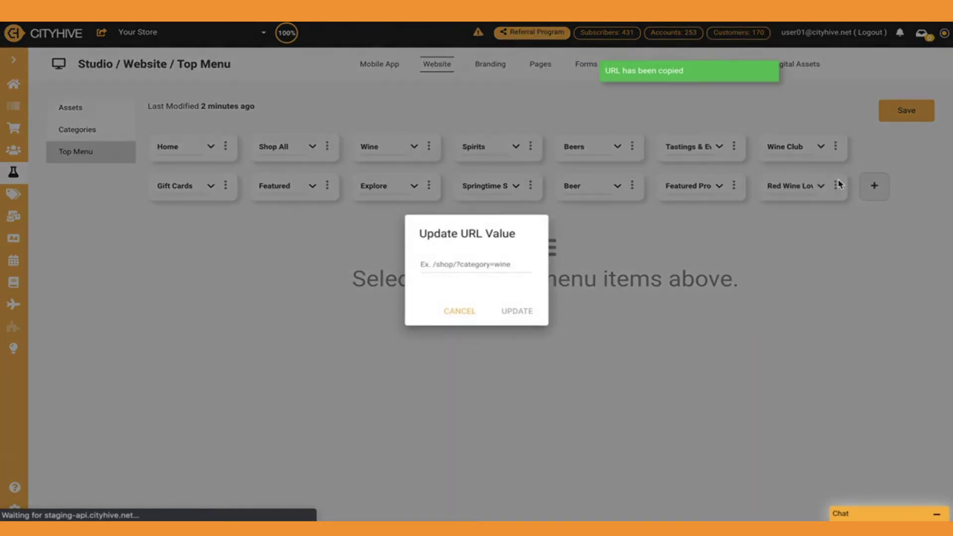
key("ctrl+v")
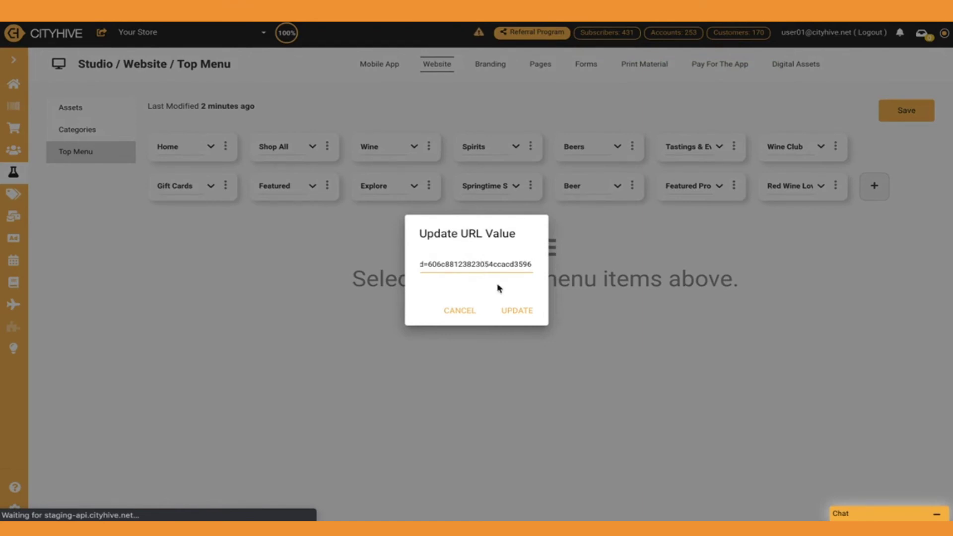
left_click(520, 311)
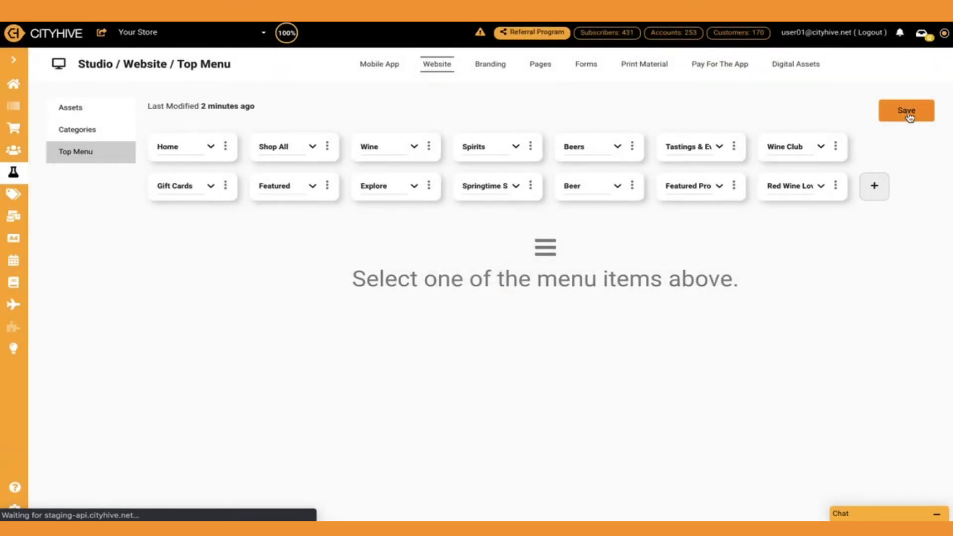
Step: Save the top menu with the Red Wine Lovers item and reload the Top Menu page
left_click(910, 116)
left_click(82, 130)
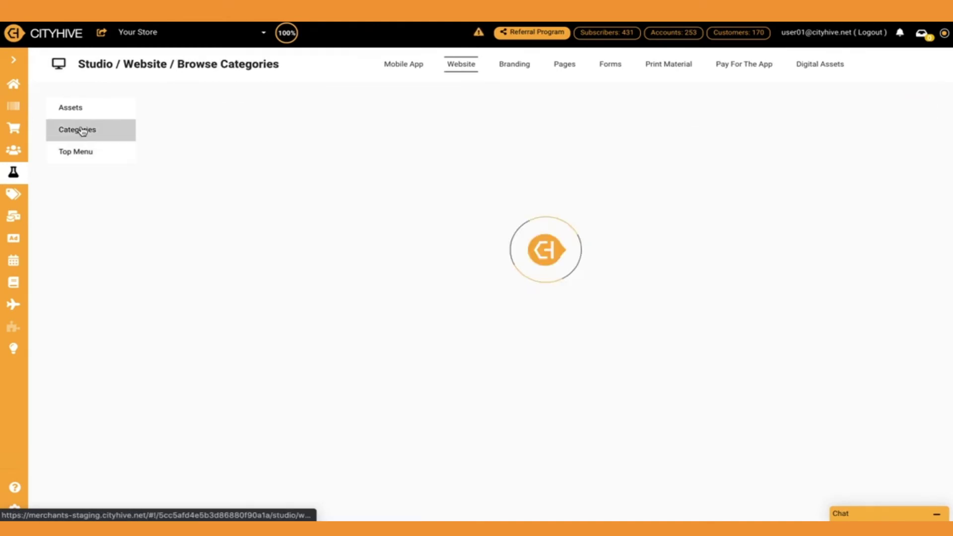
left_click(89, 155)
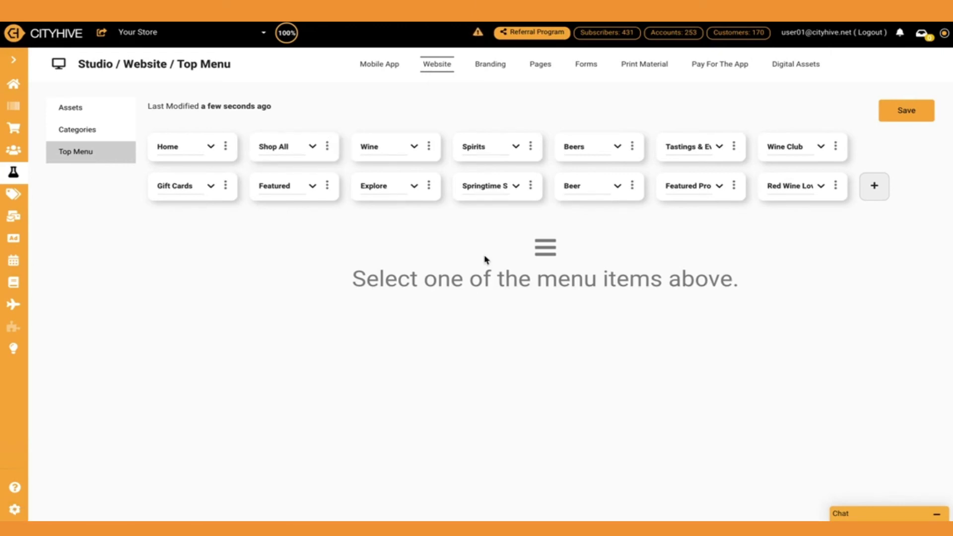
Step: Search the help documentation for "top menu" and open the article Customize Your Top Navigation Menu
left_click(17, 494)
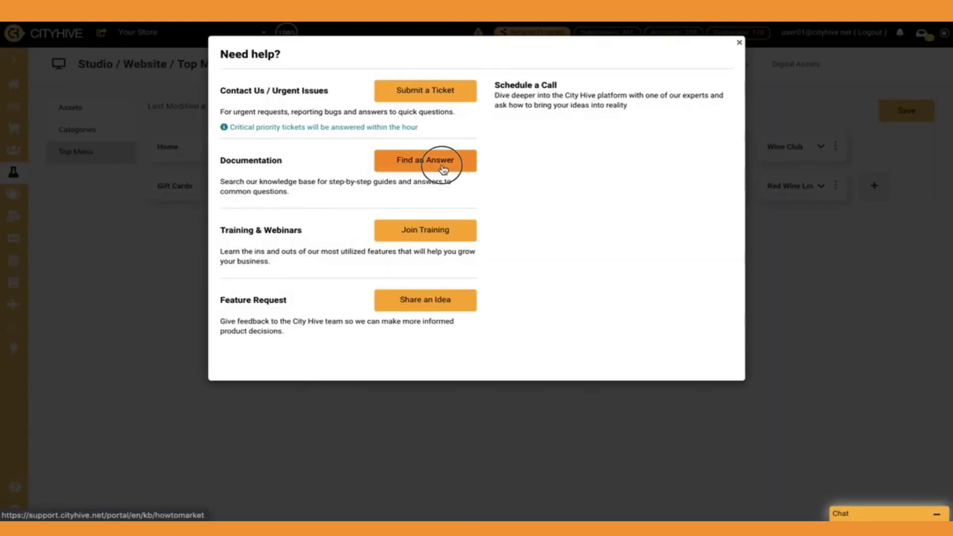
left_click(442, 167)
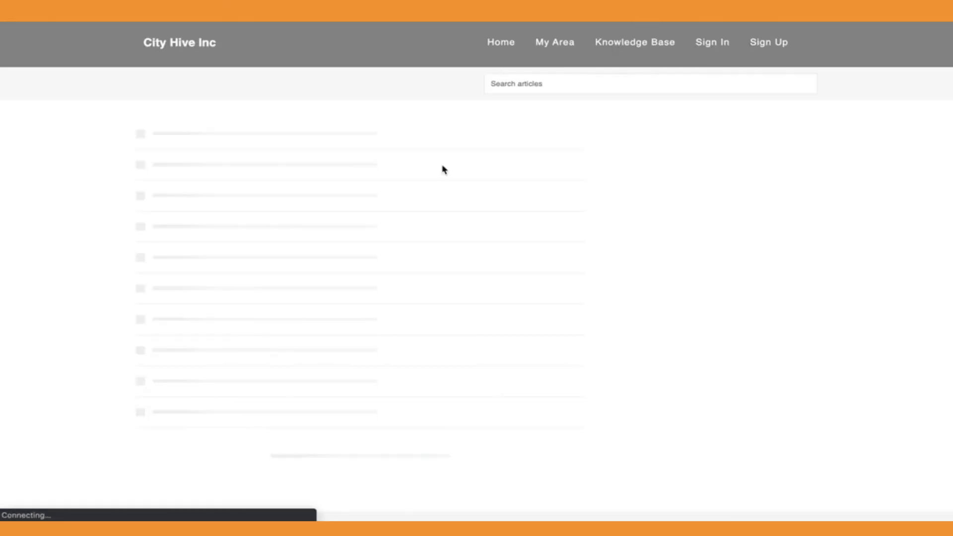
left_click(603, 88)
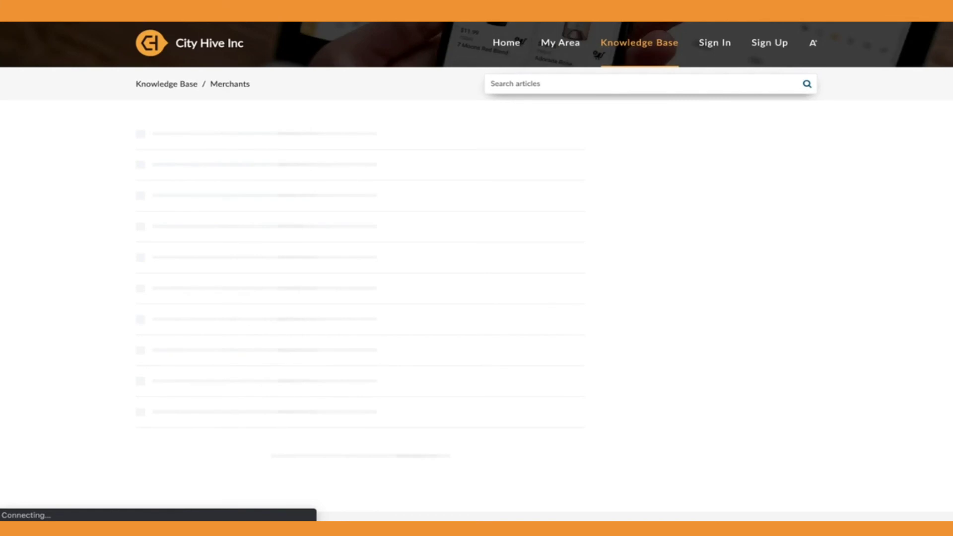
type("top menu")
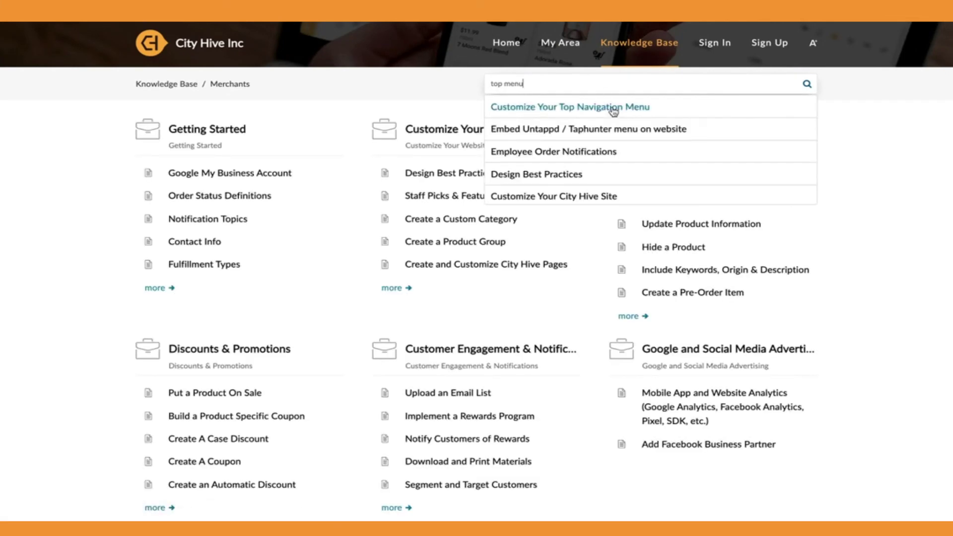
left_click(612, 111)
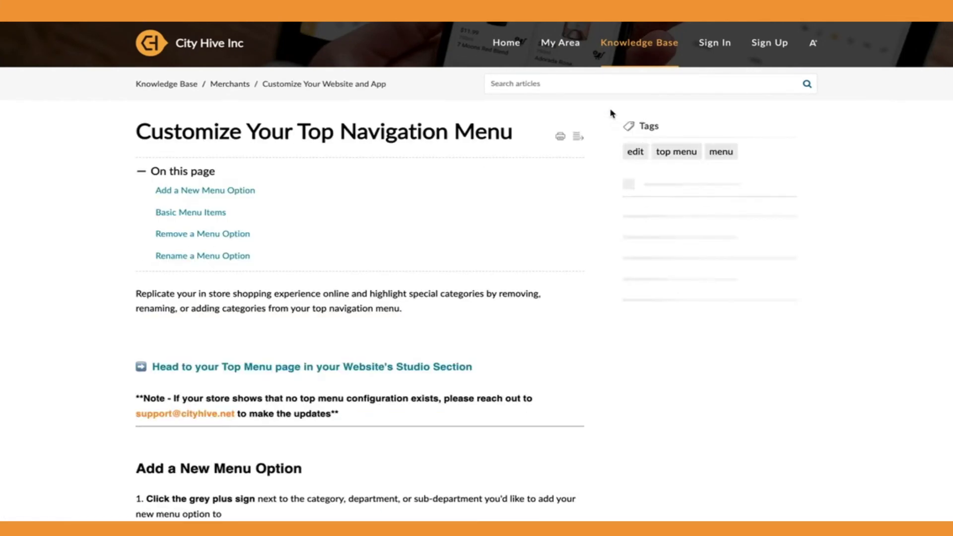
Step: Review the article's instructions and example shop links for menu items, and return to the Top Menu page with the help dialog closed
scroll(450, 284, "down", 8)
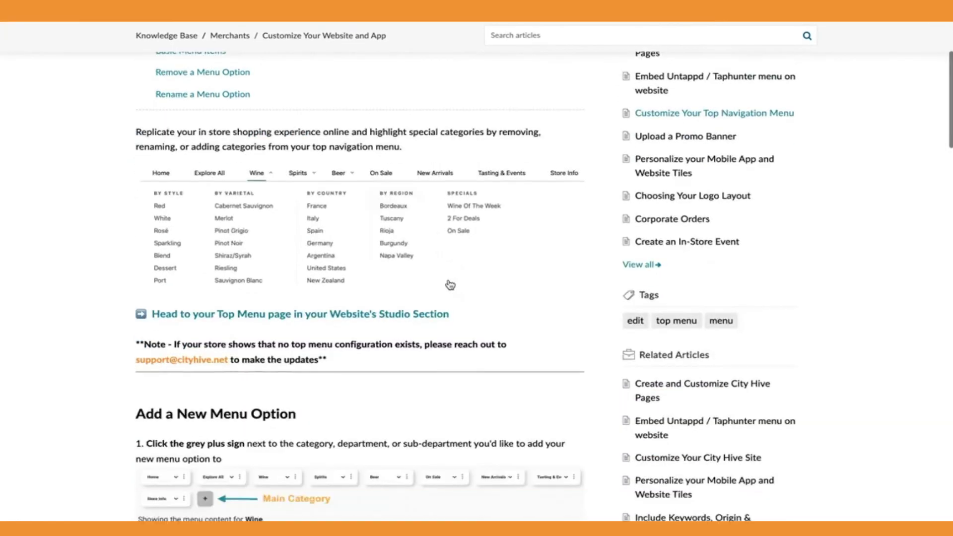
scroll(450, 284, "down", 14)
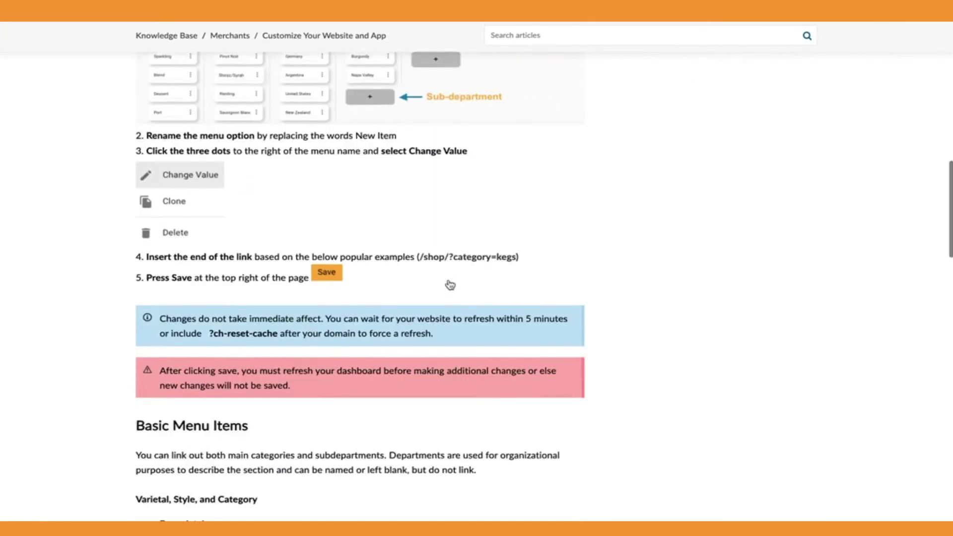
scroll(450, 283, "down", 1)
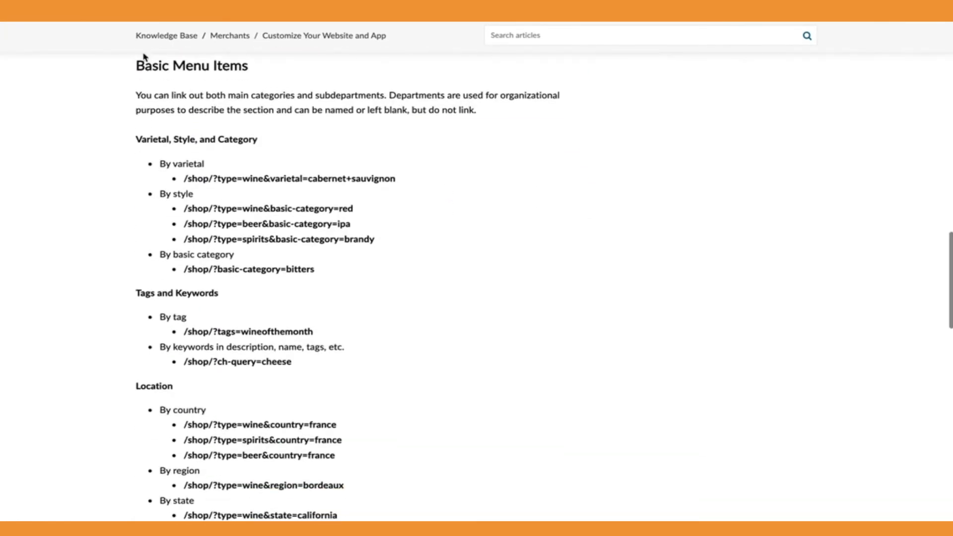
scroll(309, 346, "down", 3)
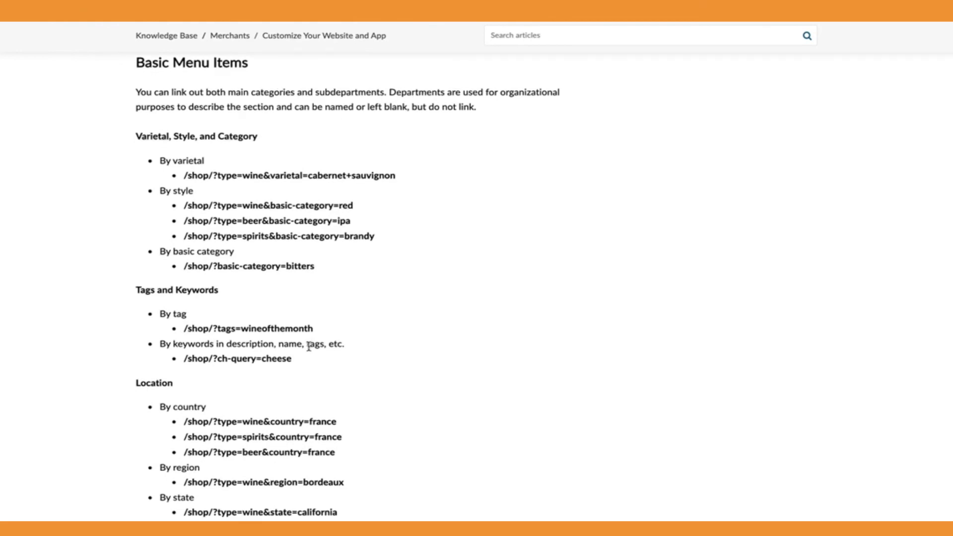
scroll(309, 345, "down", 7)
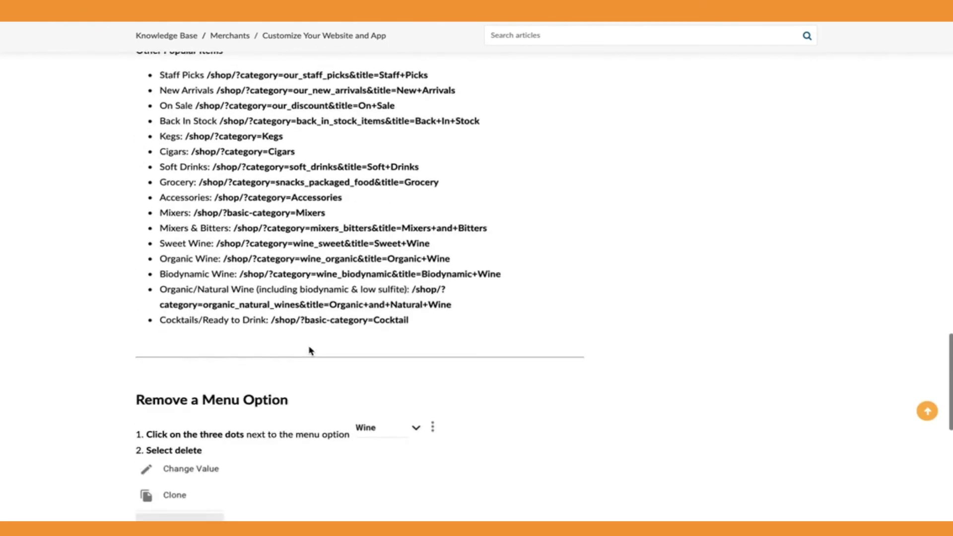
scroll(309, 351, "up", 15)
scroll(309, 350, "up", 12)
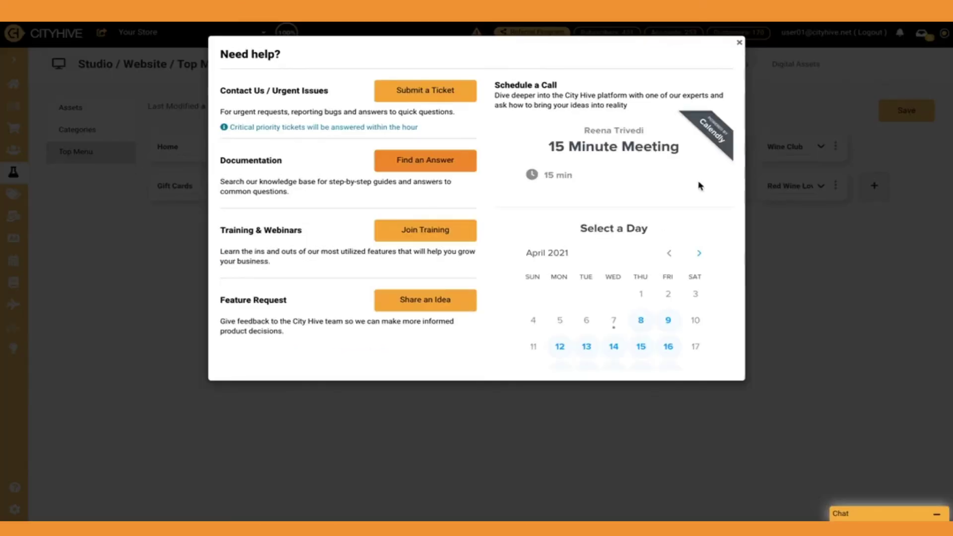
left_click(739, 42)
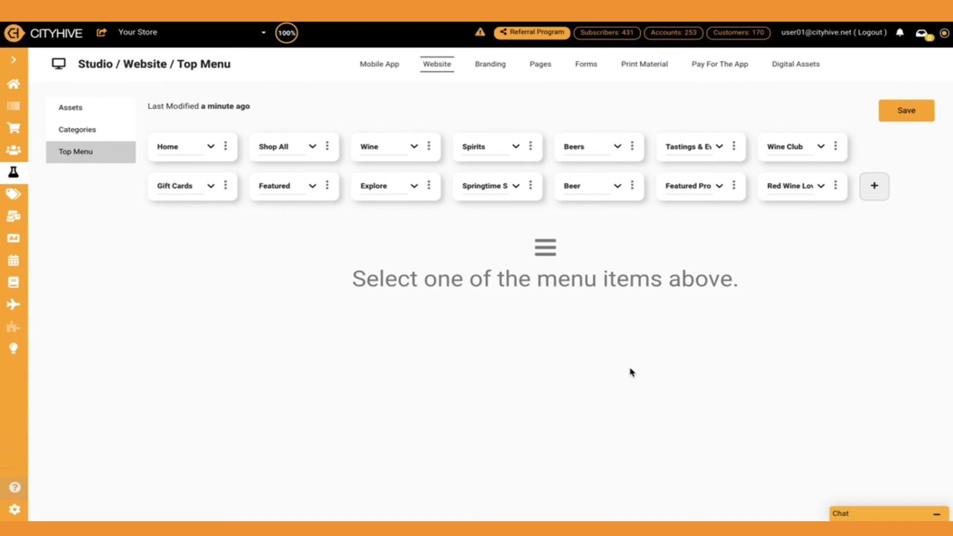
Step: View the submenu contents of the Wine and Spirits menu items
left_click(416, 147)
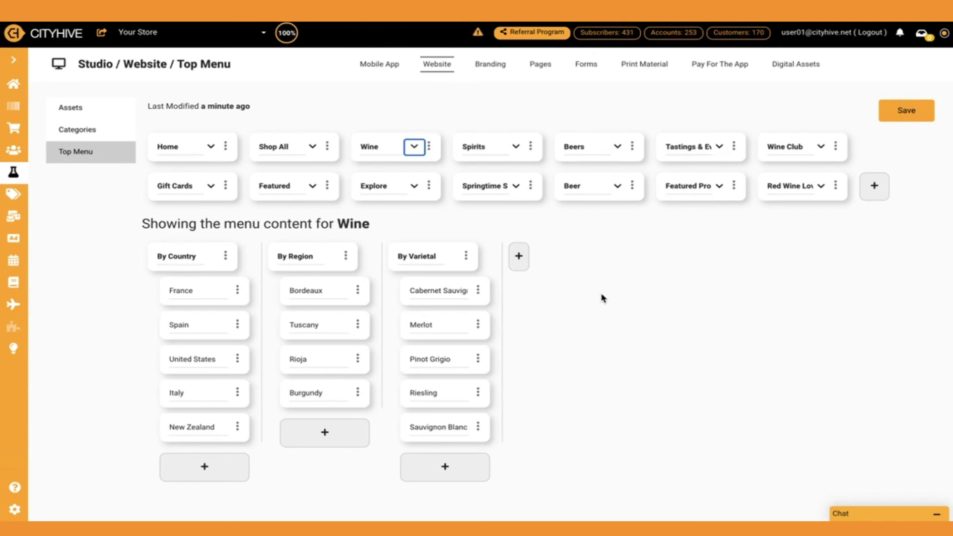
left_click(517, 147)
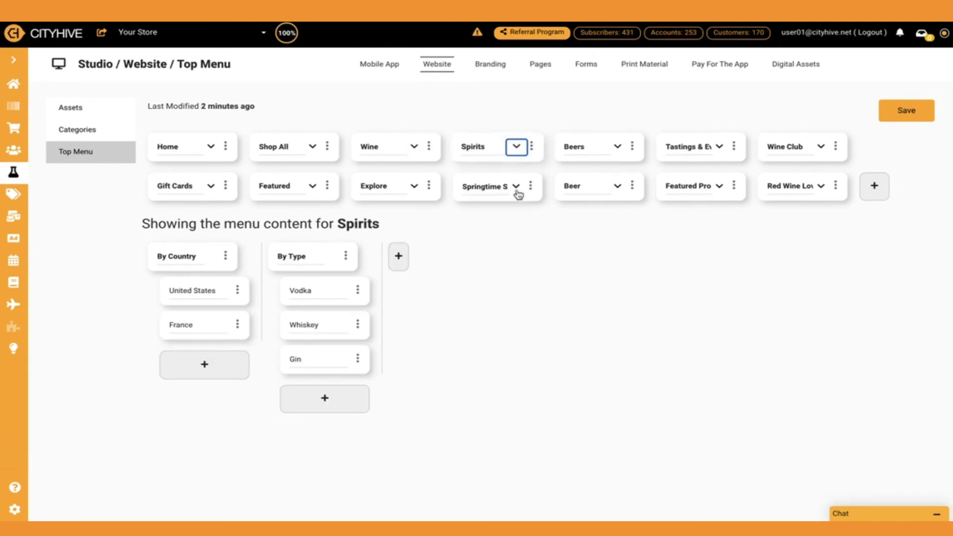